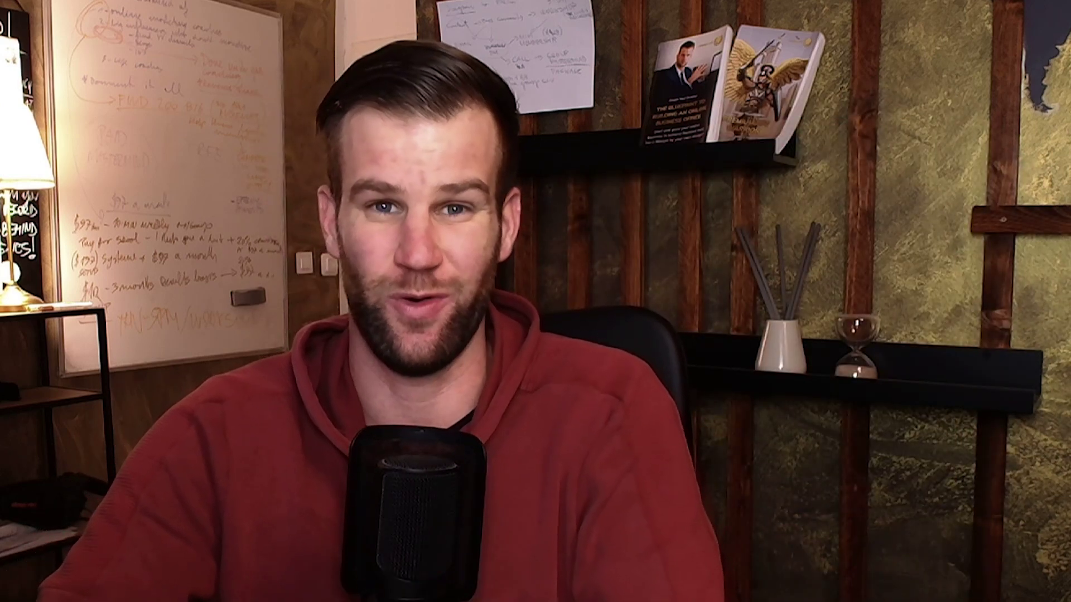
Select the keyword text 'how to overcome heartbreak and depression' at the top of the ideas table.
{"action": "left_click_drag", "start_coordinate": [278, 538], "coordinate": [128, 537]}
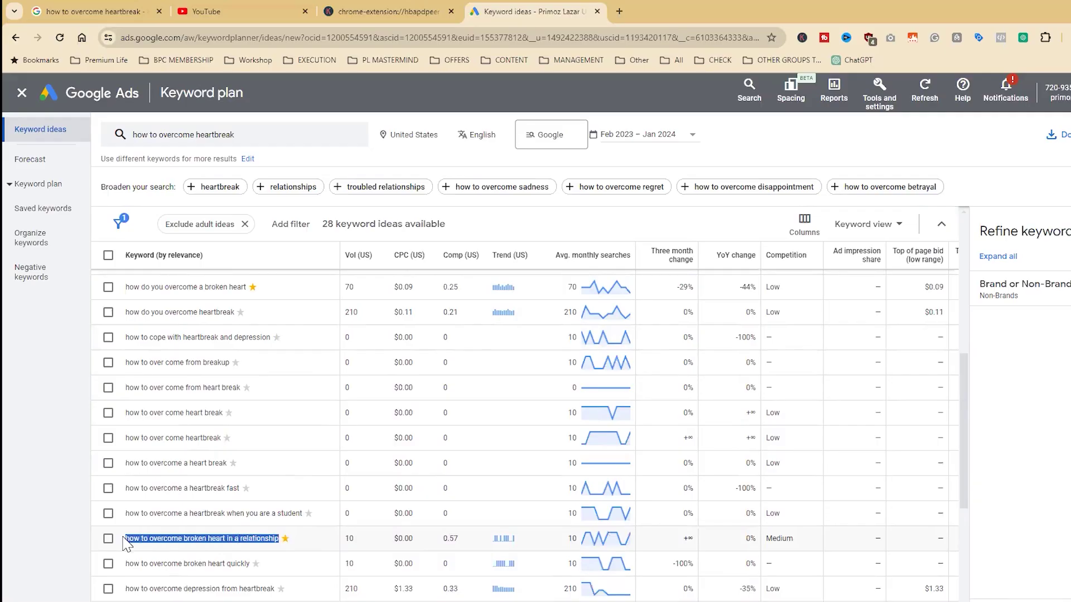
{"action": "scroll", "coordinate": [196, 390], "scroll_direction": "up", "scroll_amount": 10}
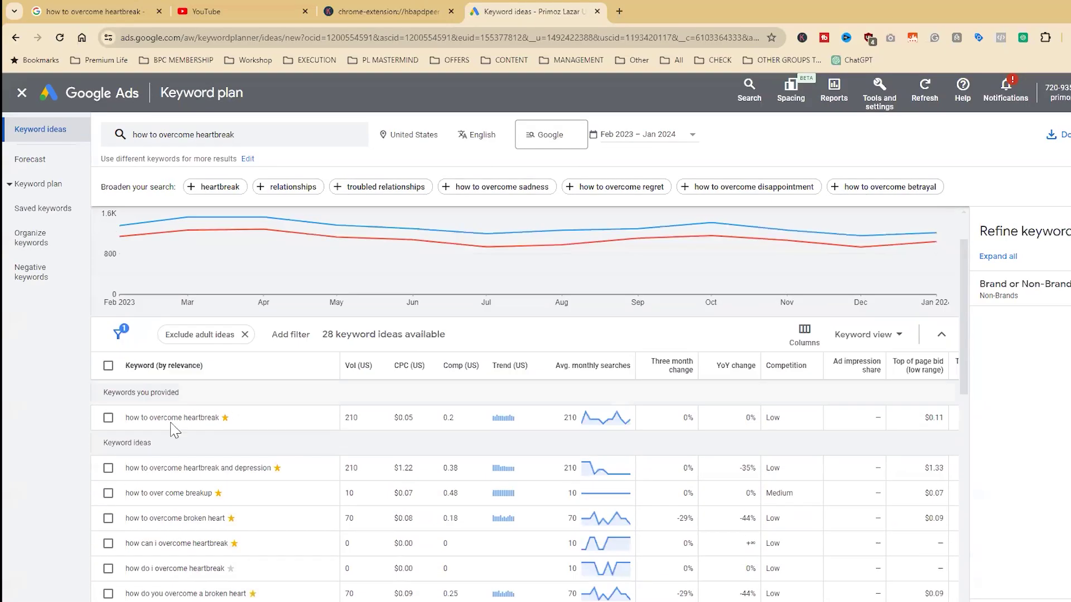
{"action": "left_click_drag", "start_coordinate": [126, 469], "coordinate": [266, 494]}
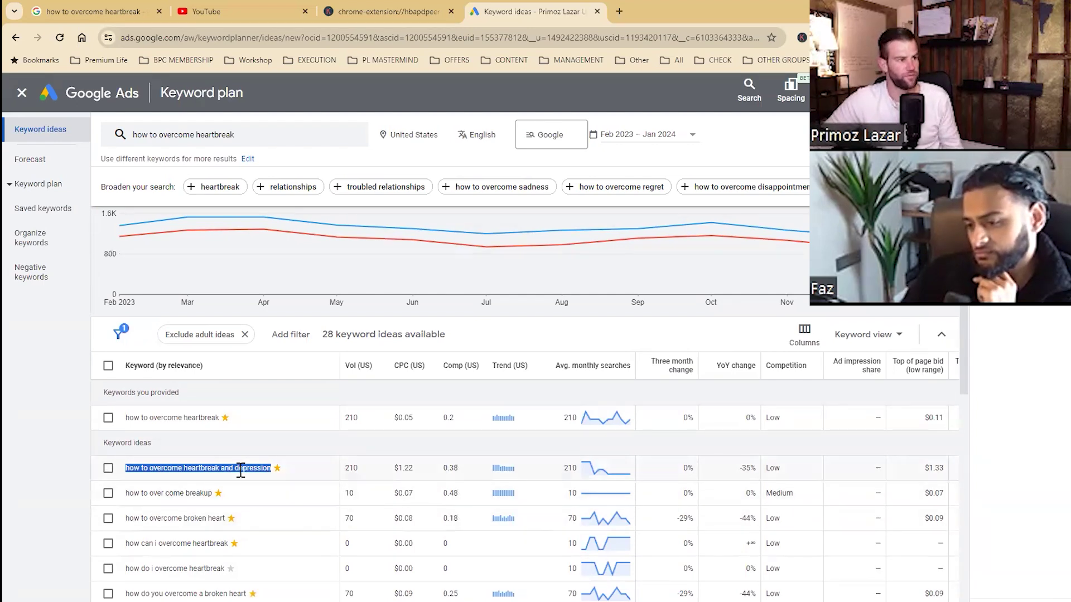
{"action": "left_click", "coordinate": [268, 465]}
{"action": "mouse_move", "coordinate": [270, 467]}
{"action": "left_mouse_down"}
{"action": "mouse_move", "coordinate": [124, 469]}
{"action": "mouse_move", "coordinate": [275, 470]}
{"action": "left_mouse_up"}
Paste the copied keyword into YouTube search, then search 'how to build a membership skool' instead.
{"action": "key", "text": "ctrl+c"}
{"action": "left_click", "coordinate": [243, 12]}
{"action": "left_click", "coordinate": [376, 89]}
{"action": "key", "text": "ctrl+v"}
{"action": "key", "text": "ctrl+a"}
{"action": "type", "text": "bu"}
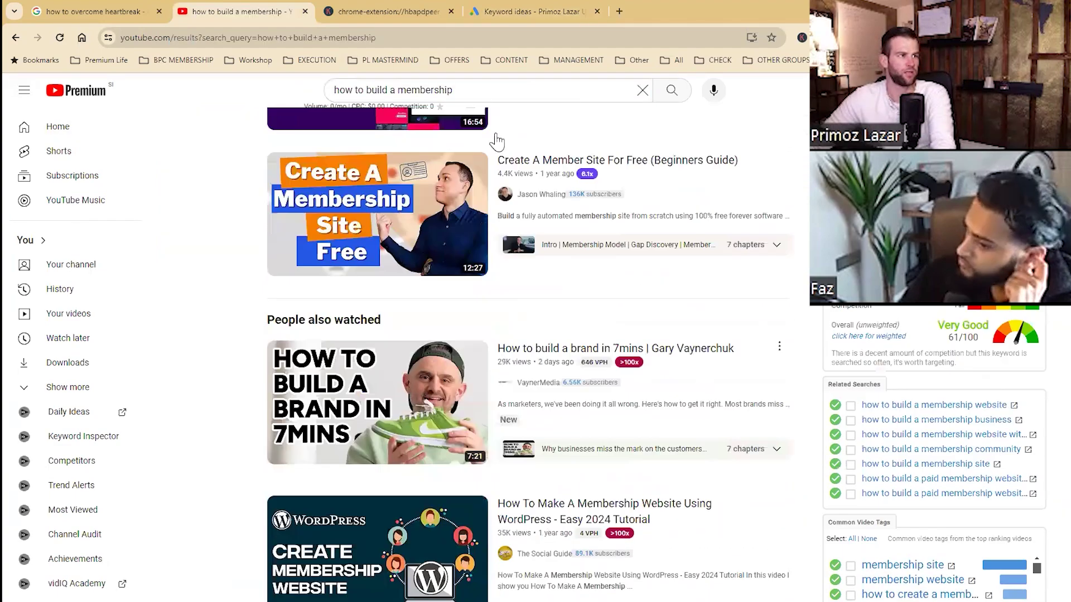
{"action": "scroll", "coordinate": [468, 91], "scroll_direction": "up", "scroll_amount": 5}
{"action": "left_click", "coordinate": [470, 90]}
{"action": "type", "text": "skool"}
{"action": "key", "text": "Return"}
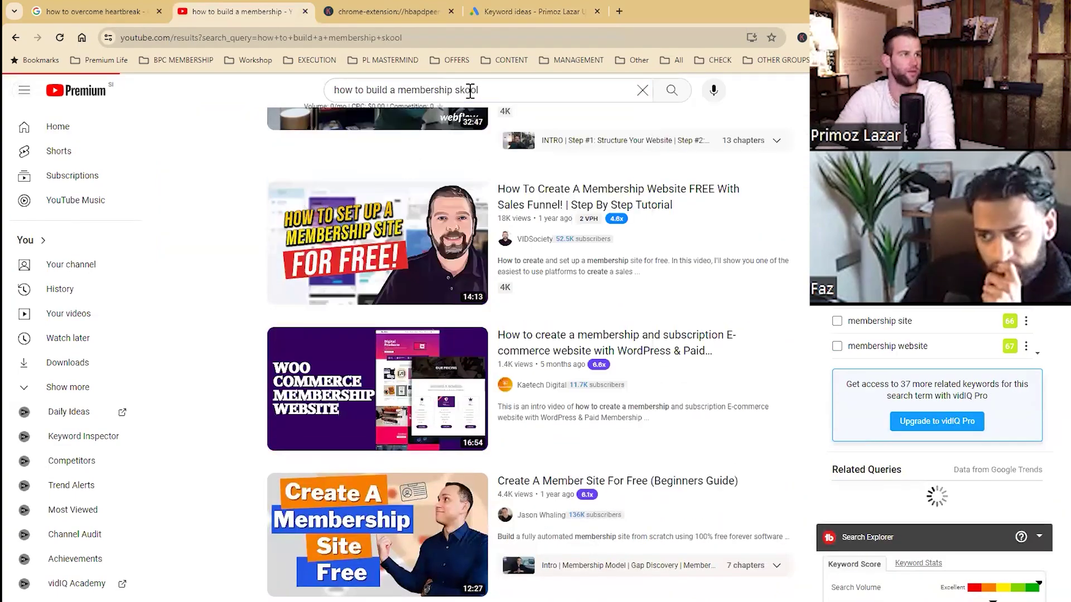
Scroll through the skool membership results and open a new browser window.
{"action": "scroll", "coordinate": [229, 299], "scroll_direction": "down", "scroll_amount": 7}
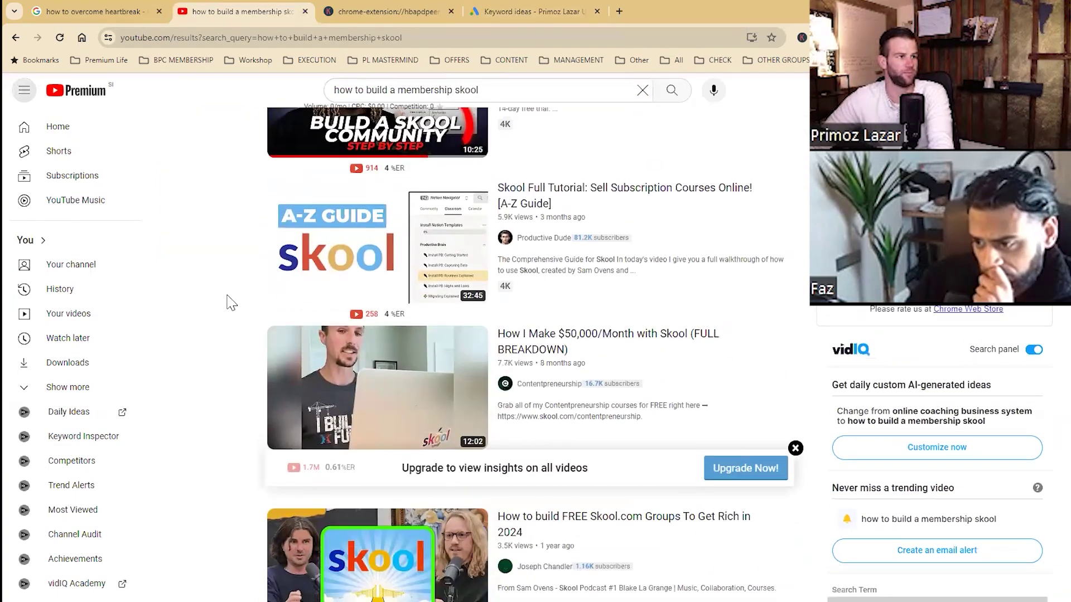
{"action": "scroll", "coordinate": [234, 329], "scroll_direction": "down", "scroll_amount": 20}
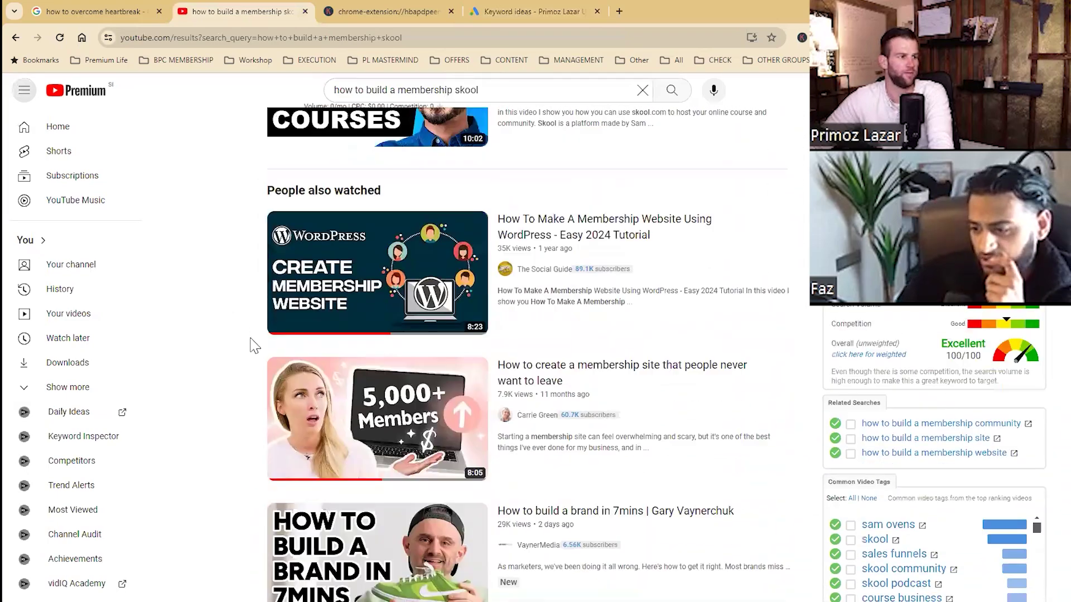
{"action": "scroll", "coordinate": [590, 335], "scroll_direction": "down", "scroll_amount": 10}
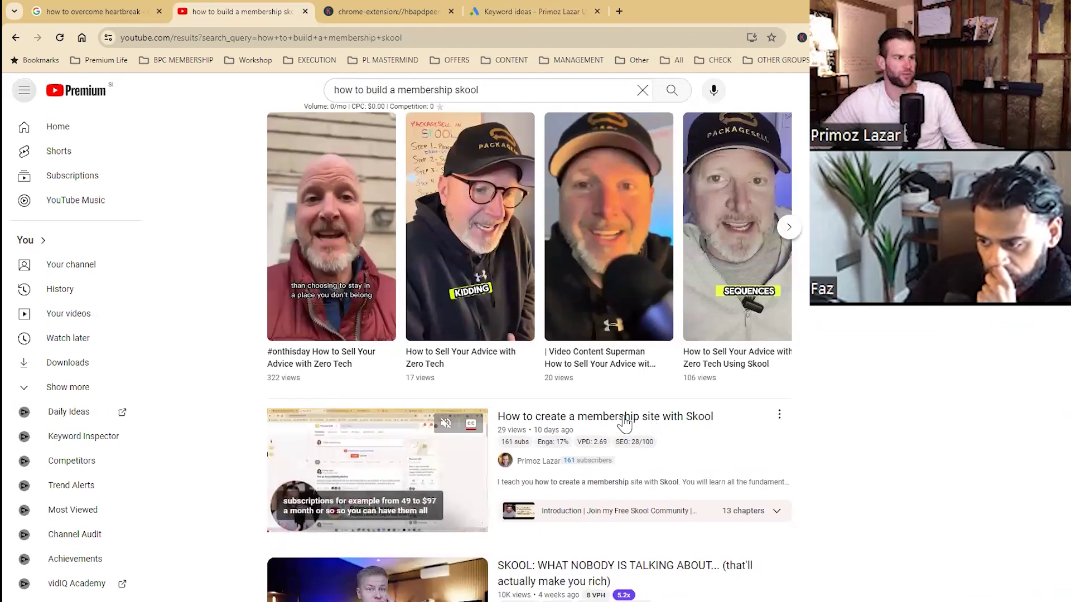
{"action": "scroll", "coordinate": [719, 433], "scroll_direction": "down", "scroll_amount": 1}
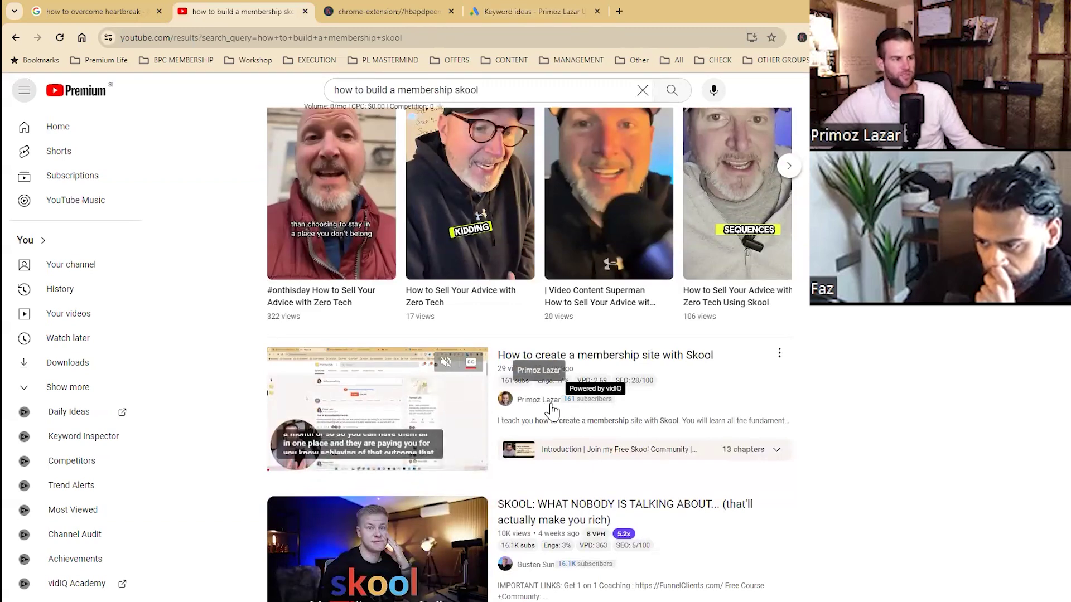
{"action": "scroll", "coordinate": [410, 383], "scroll_direction": "down", "scroll_amount": 2}
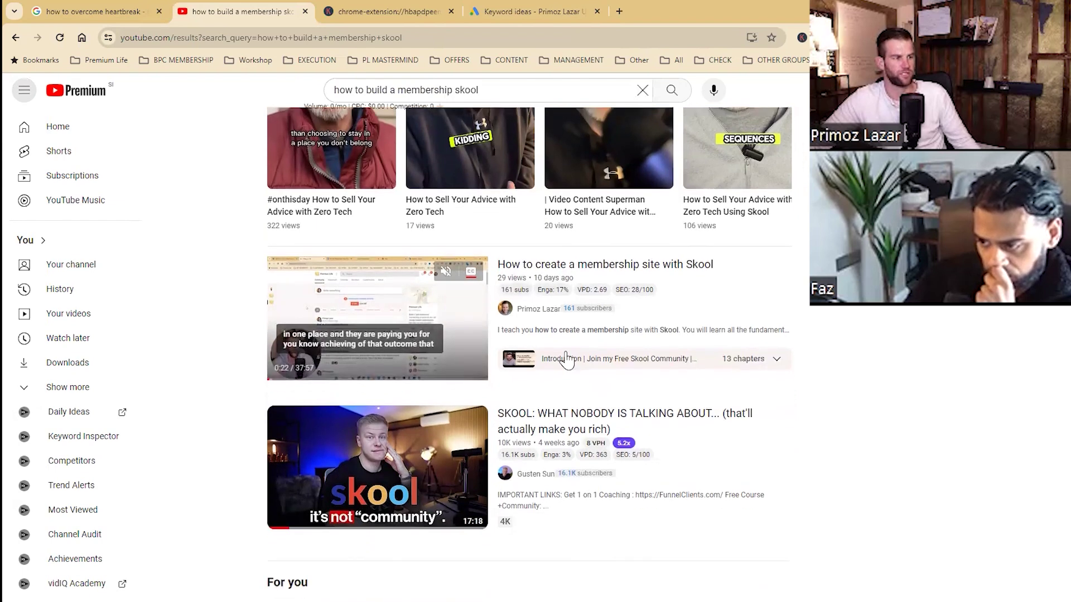
{"action": "mouse_move", "coordinate": [615, 255]}
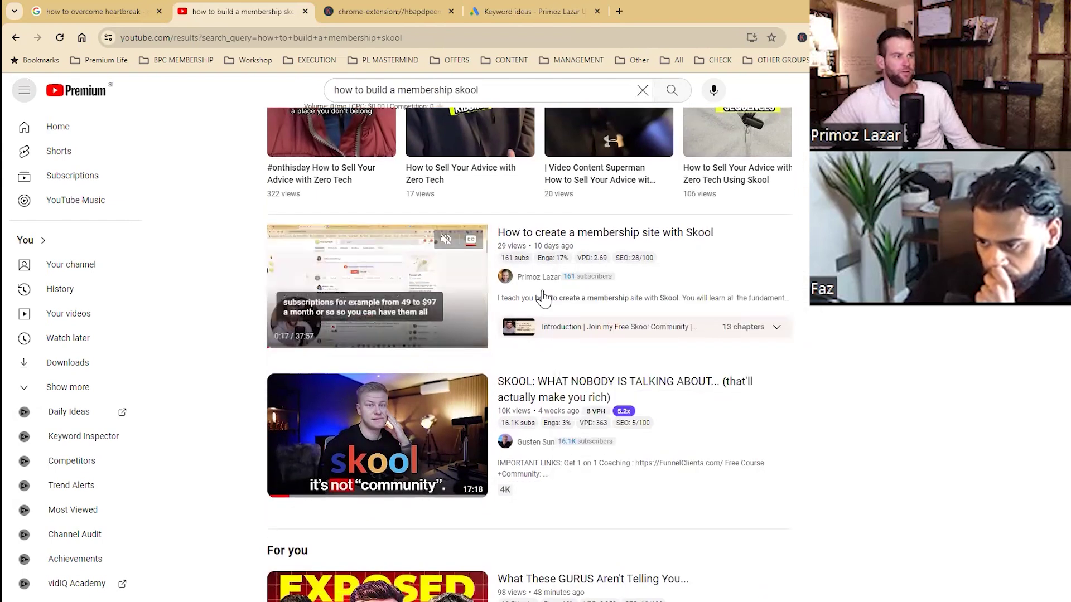
{"action": "scroll", "coordinate": [557, 296], "scroll_direction": "down", "scroll_amount": 5}
{"action": "key", "text": "ctrl+n"}
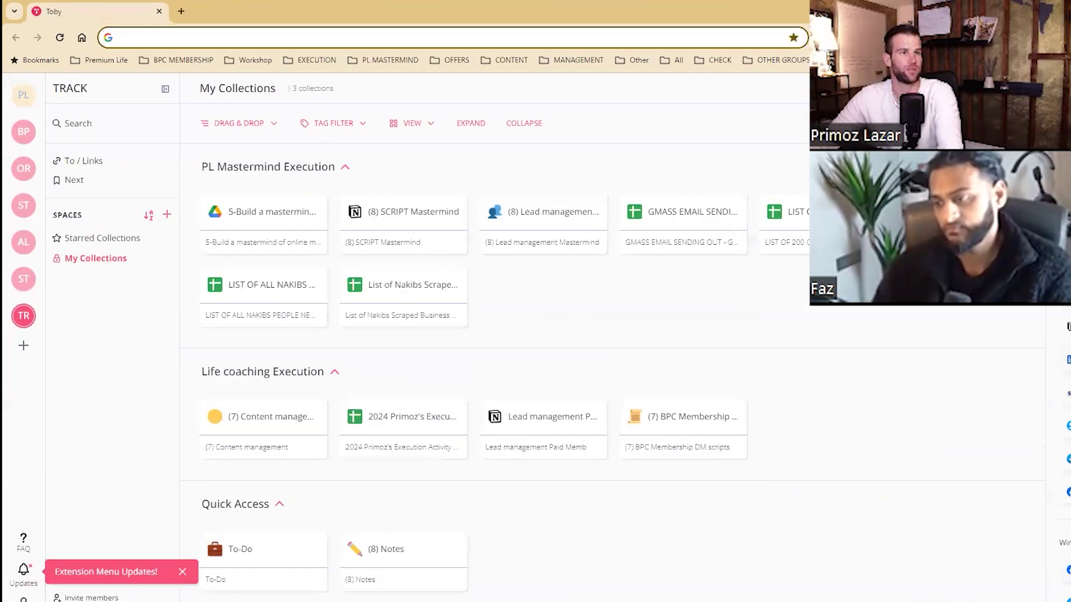
Open Keywords Everywhere's empty My Favorite Keywords page and highlight the 92,270 Credits Left value.
{"action": "left_click", "coordinate": [825, 37]}
{"action": "left_click", "coordinate": [590, 289]}
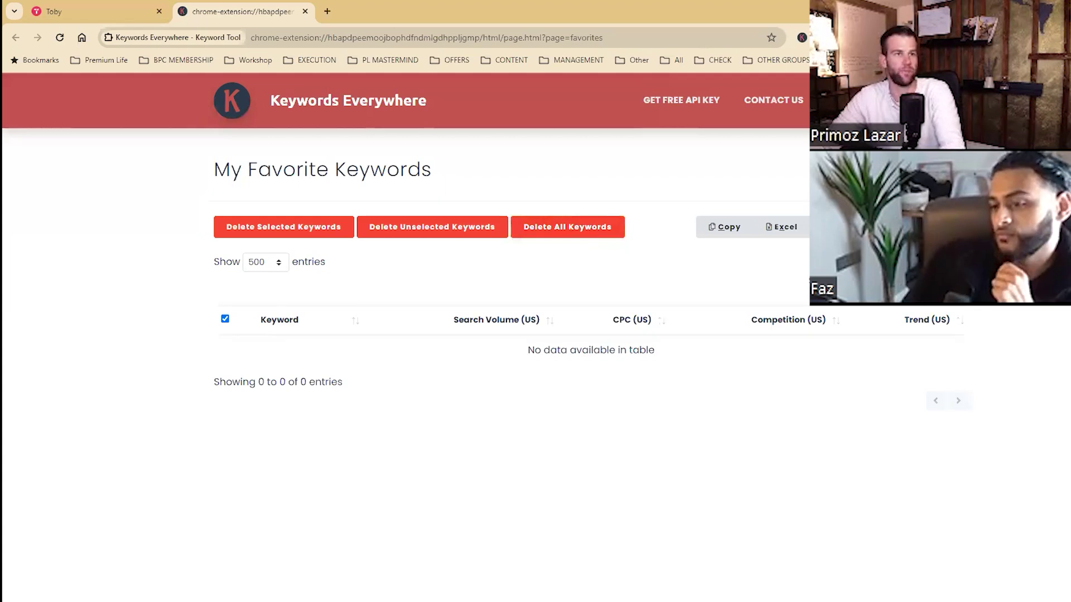
{"action": "left_click", "coordinate": [802, 37]}
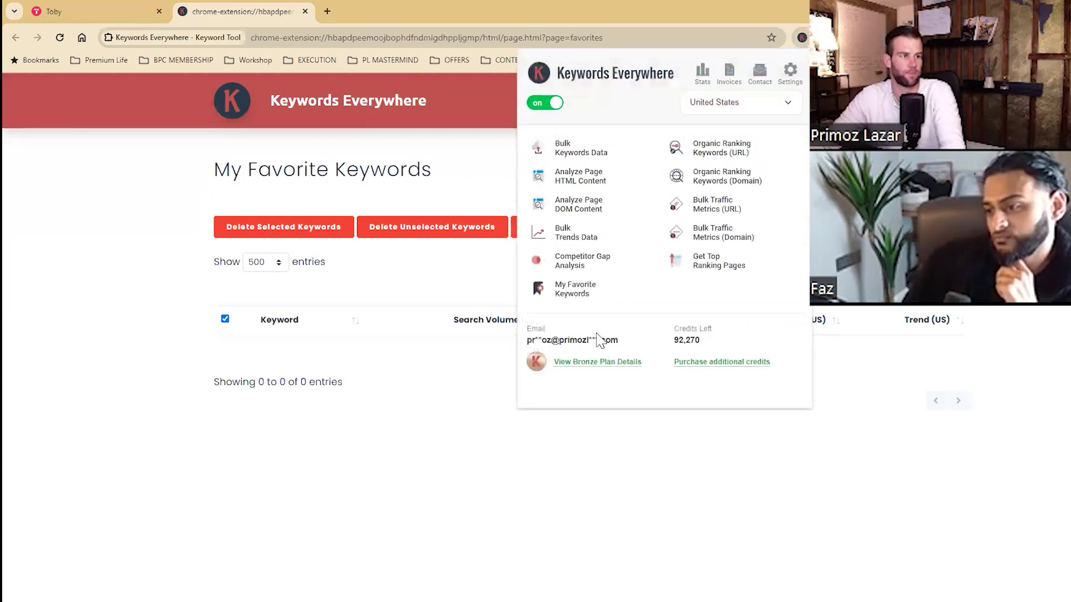
{"action": "left_click_drag", "start_coordinate": [676, 340], "coordinate": [707, 346]}
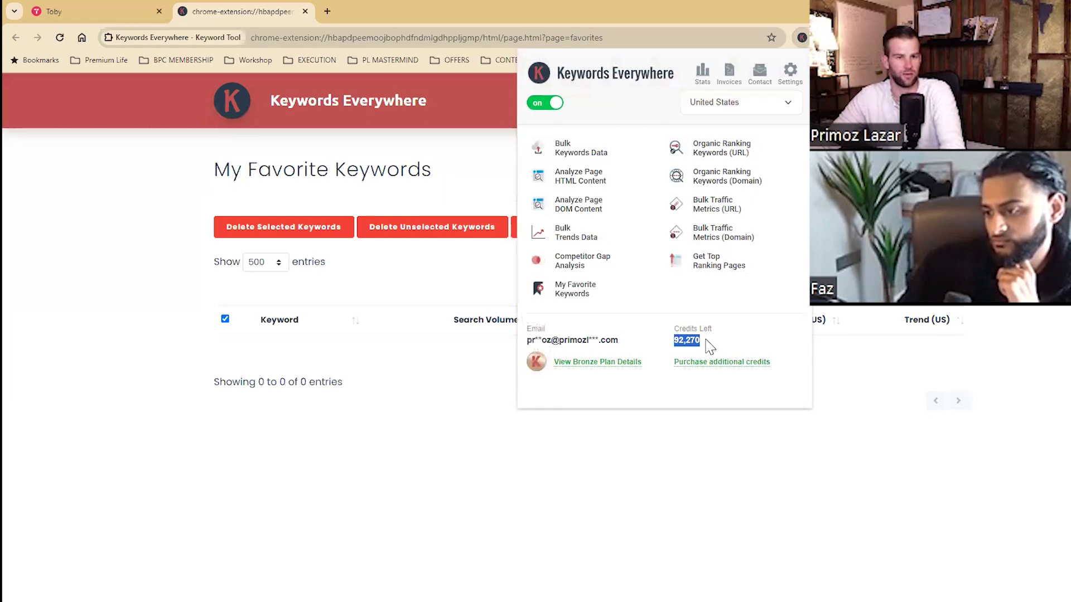
{"action": "left_click_drag", "start_coordinate": [708, 347], "coordinate": [675, 332]}
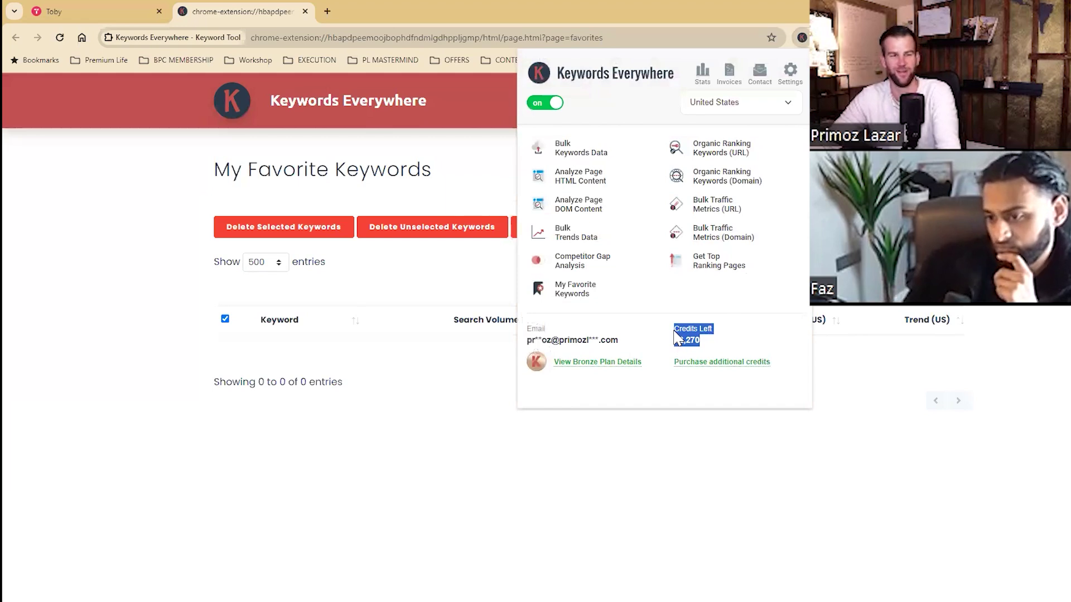
{"action": "left_click", "coordinate": [675, 337]}
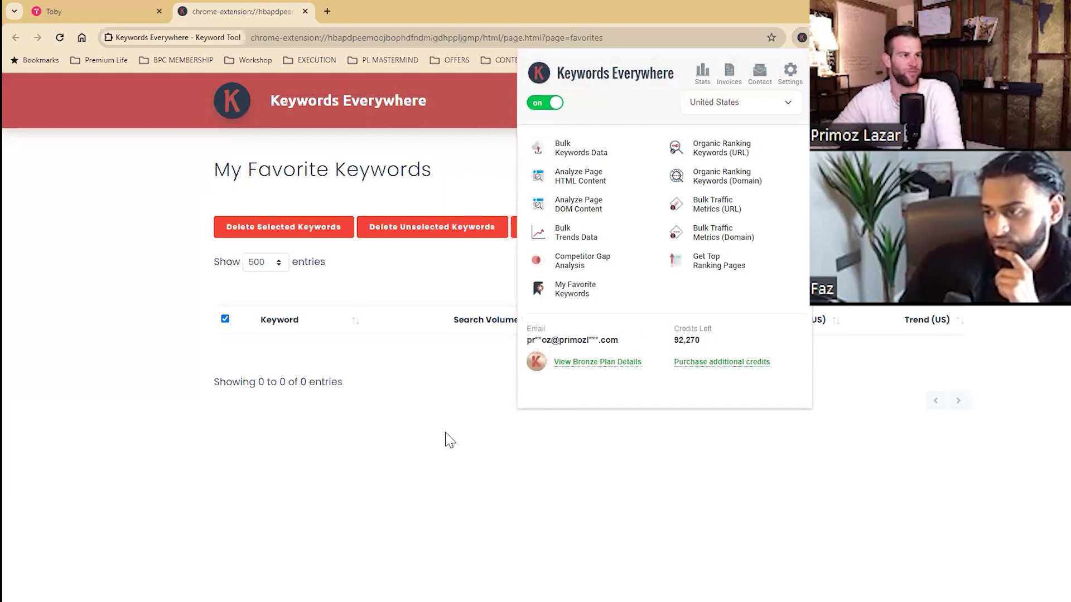
{"action": "left_click", "coordinate": [458, 417]}
Search Google for 'google keyword planner' in a new tab and open the Keyword Planner result.
{"action": "left_click", "coordinate": [327, 11]}
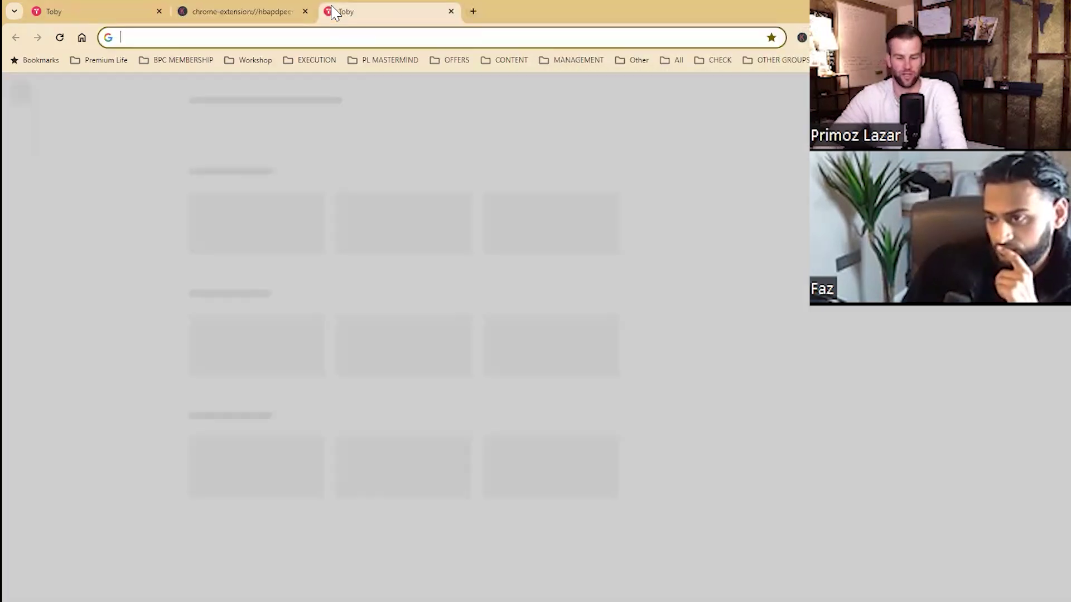
{"action": "type", "text": "keyw"}
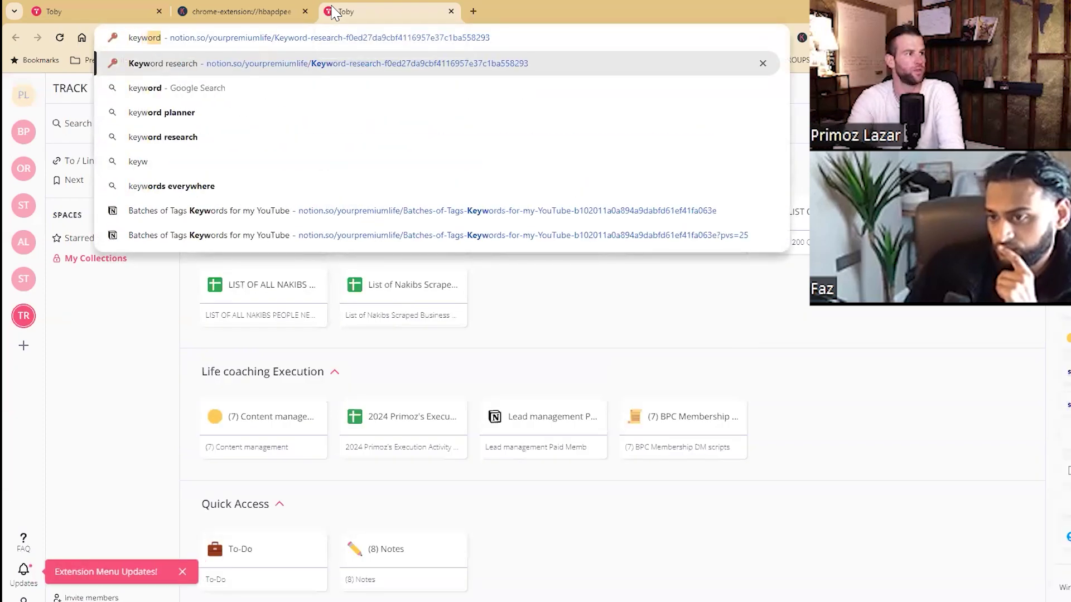
{"action": "key", "text": "BackSpace"}
{"action": "key", "text": "BackSpace"}
{"action": "key", "text": "BackSpace"}
{"action": "key", "text": "BackSpace"}
{"action": "key", "text": "BackSpace"}
{"action": "type", "text": "google keywrs"}
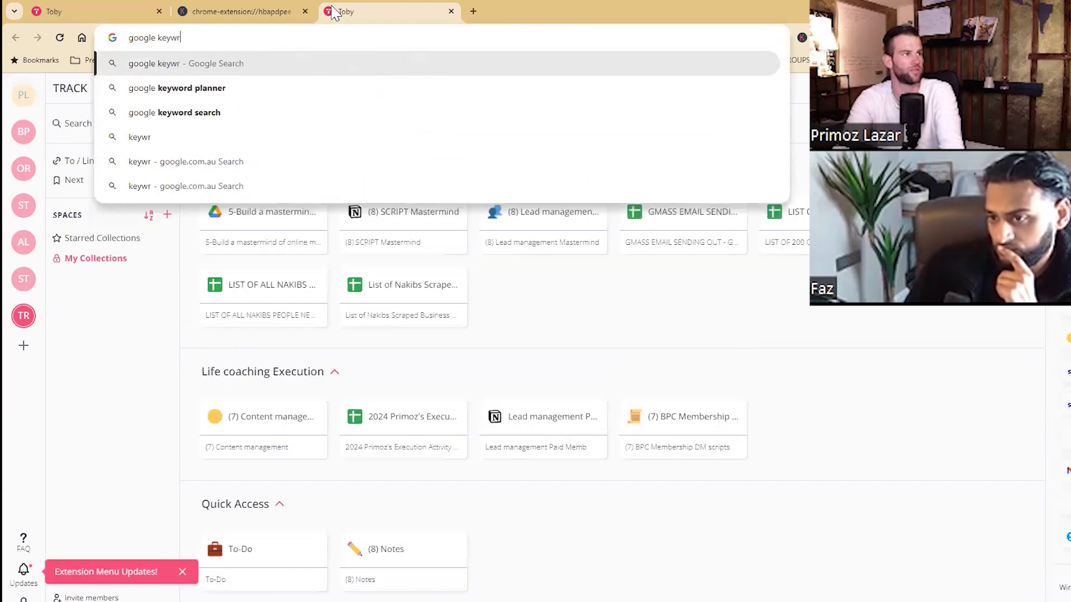
{"action": "key", "text": "BackSpace"}
{"action": "key", "text": "BackSpace"}
{"action": "type", "text": "ord planner"}
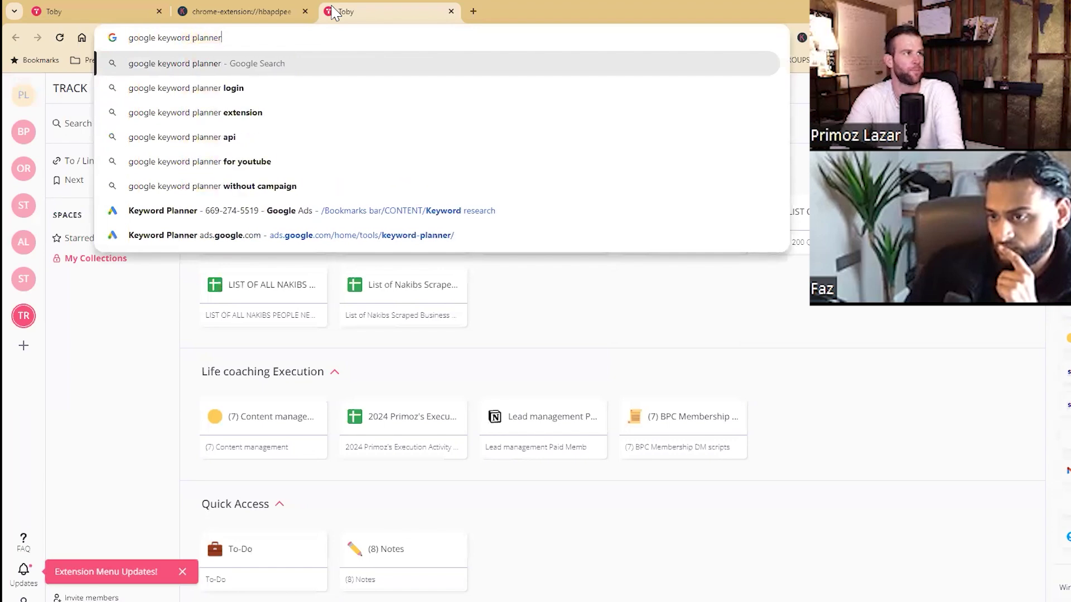
{"action": "key", "text": "Return"}
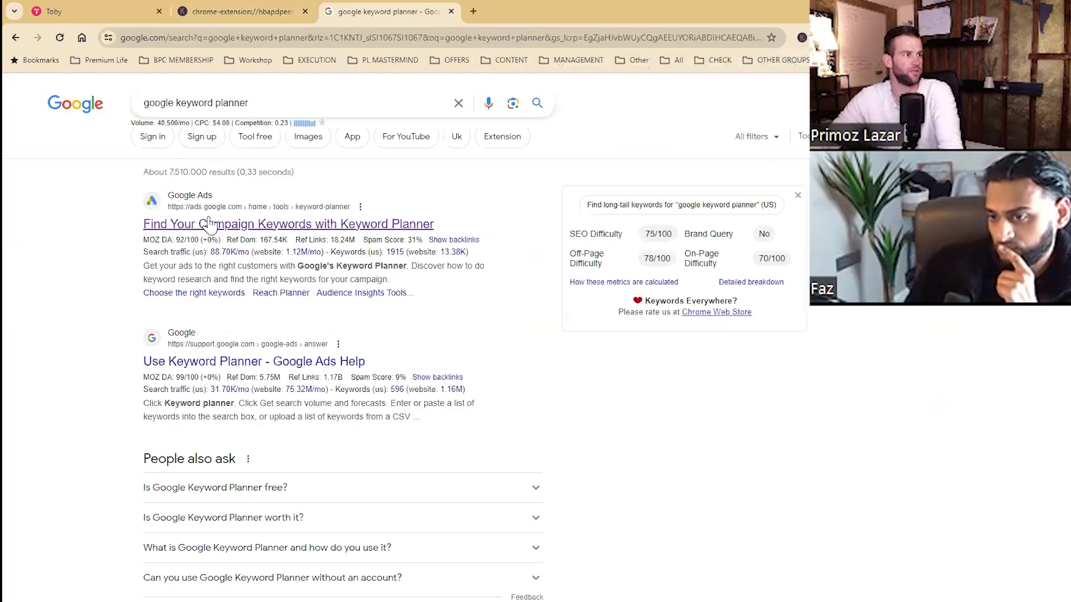
{"action": "left_click", "coordinate": [212, 224]}
{"action": "left_click", "coordinate": [254, 13]}
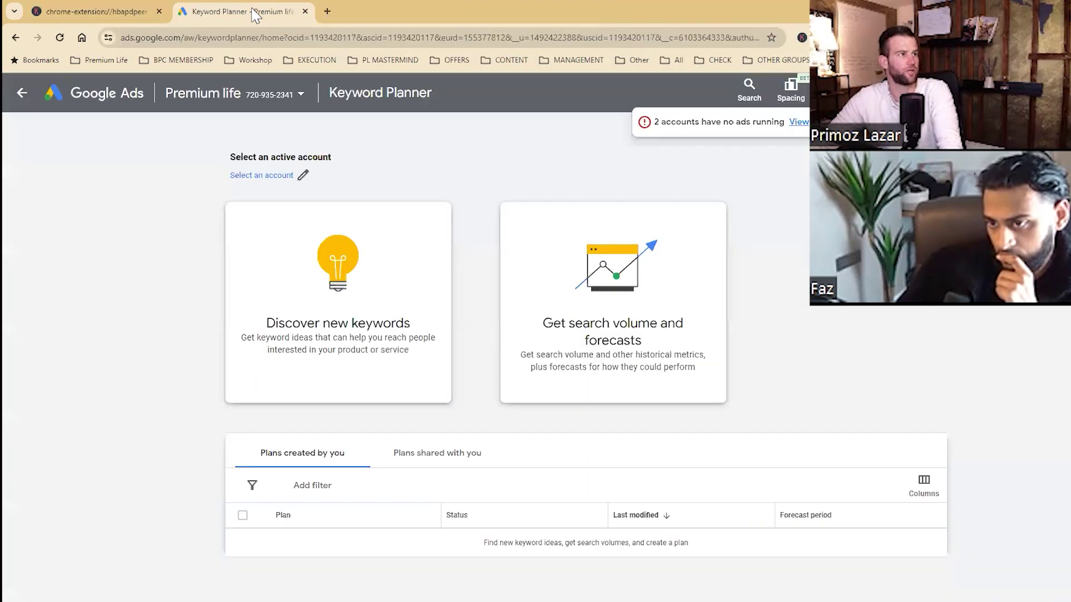
Open the Discover new keywords form and start a new browser tab.
{"action": "left_click", "coordinate": [319, 307]}
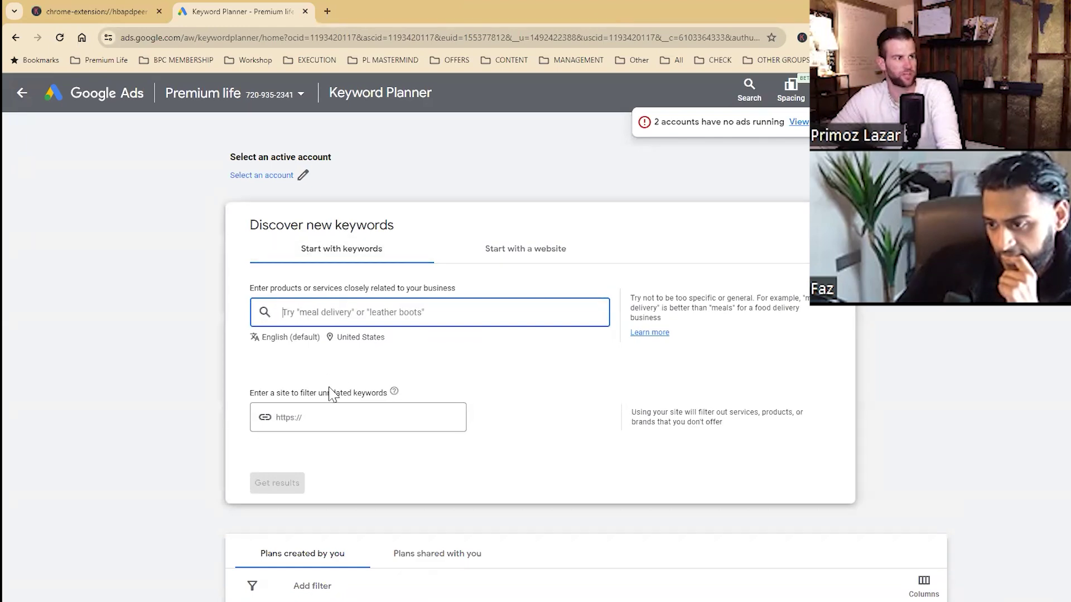
{"action": "left_click", "coordinate": [327, 12]}
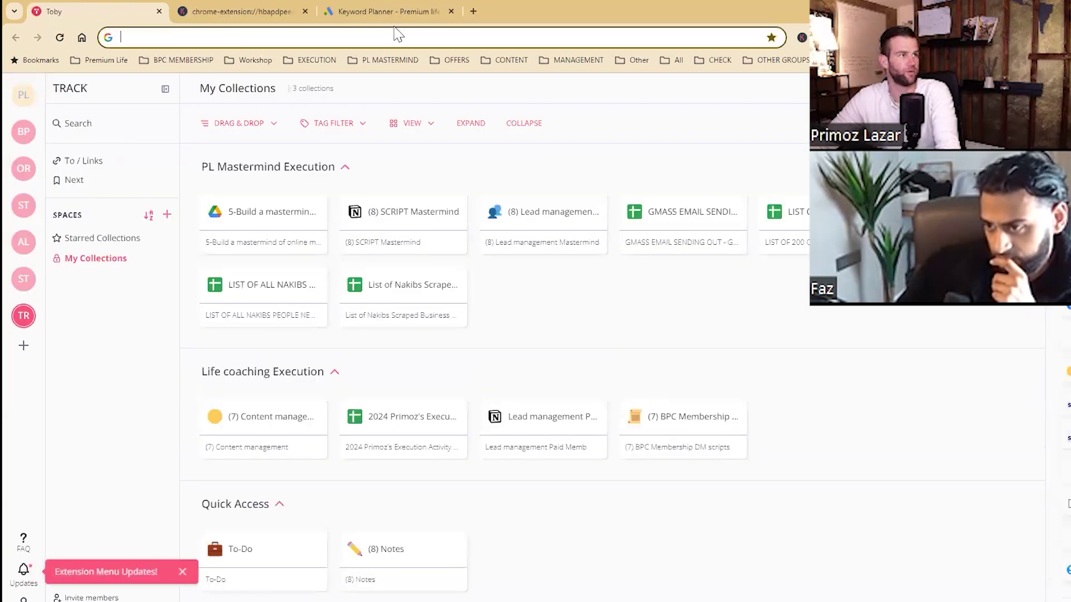
{"action": "left_click", "coordinate": [391, 11]}
Load google.com in the new tab.
{"action": "left_click", "coordinate": [98, 17]}
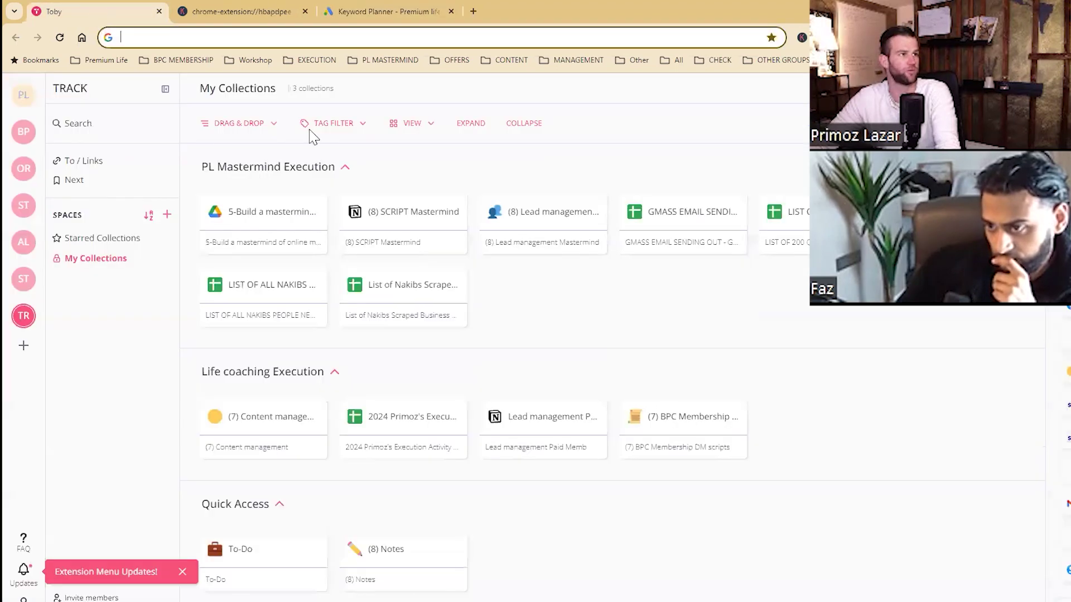
{"action": "type", "text": "google.com"}
{"action": "key", "text": "Return"}
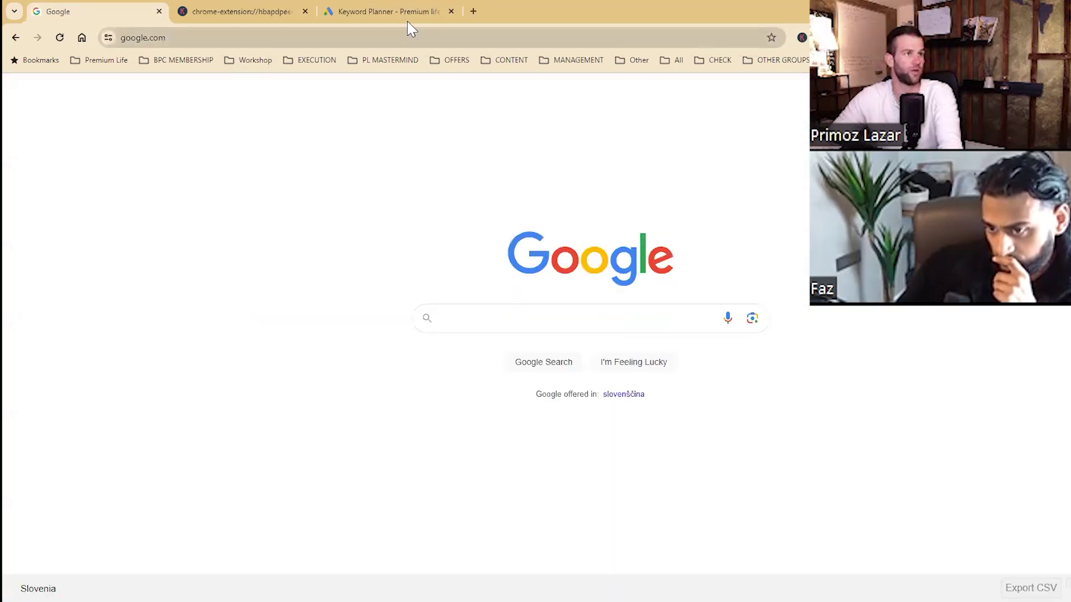
Open YouTube in another tab, move it beside Google, and return to Google.
{"action": "left_click", "coordinate": [473, 11]}
{"action": "type", "text": "yo"}
{"action": "key", "text": "Return"}
{"action": "left_click_drag", "start_coordinate": [477, 11], "coordinate": [223, 12]}
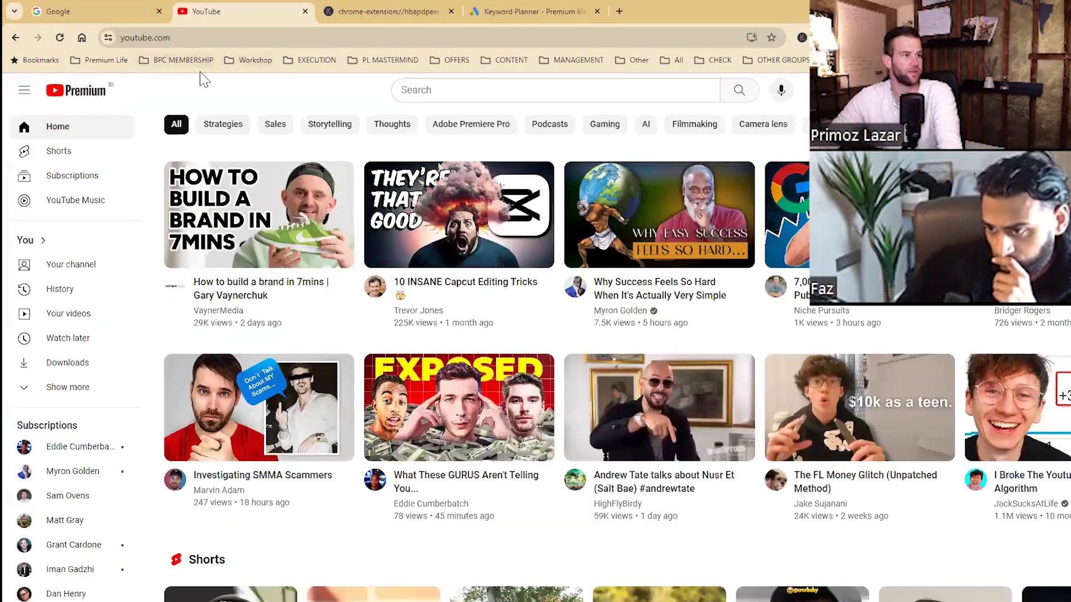
{"action": "left_click", "coordinate": [95, 11]}
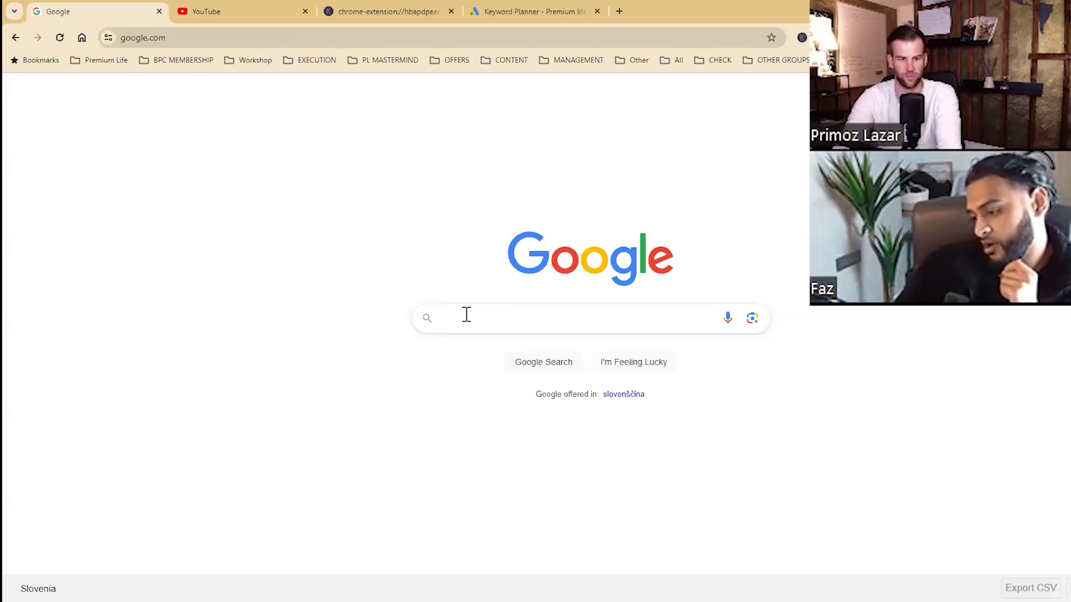
Search Google for 'how to overcome heartbreak' from the suggestions, then go to the favorites tab.
{"action": "type", "text": "how to overcome hear"}
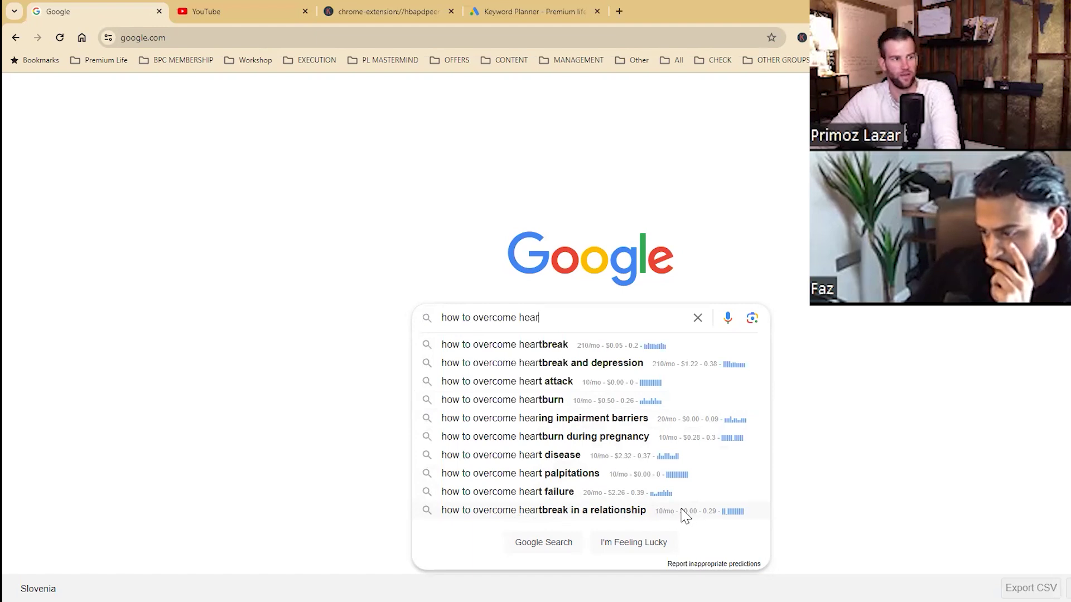
{"action": "left_click", "coordinate": [544, 350]}
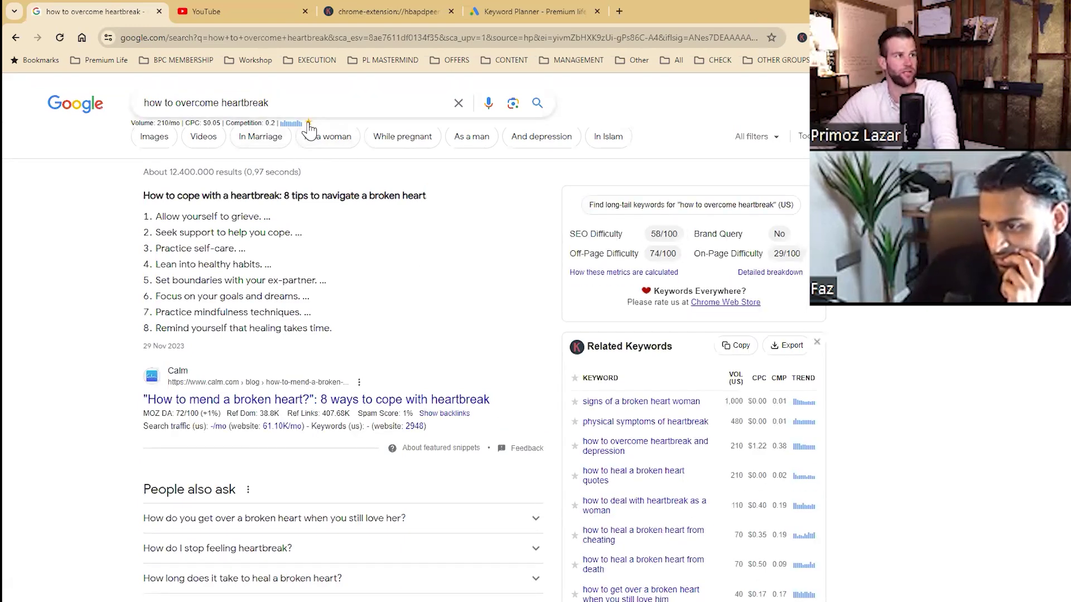
{"action": "left_click", "coordinate": [382, 13]}
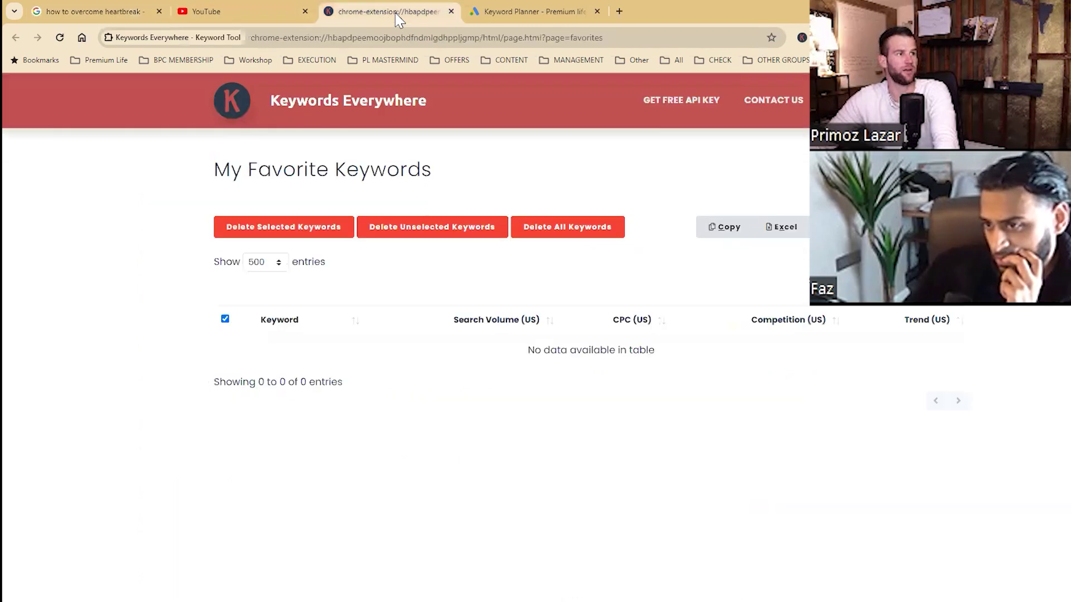
Reload the favorites page and select the saved keyword 'how to overcome heartbreak'.
{"action": "left_click", "coordinate": [58, 37]}
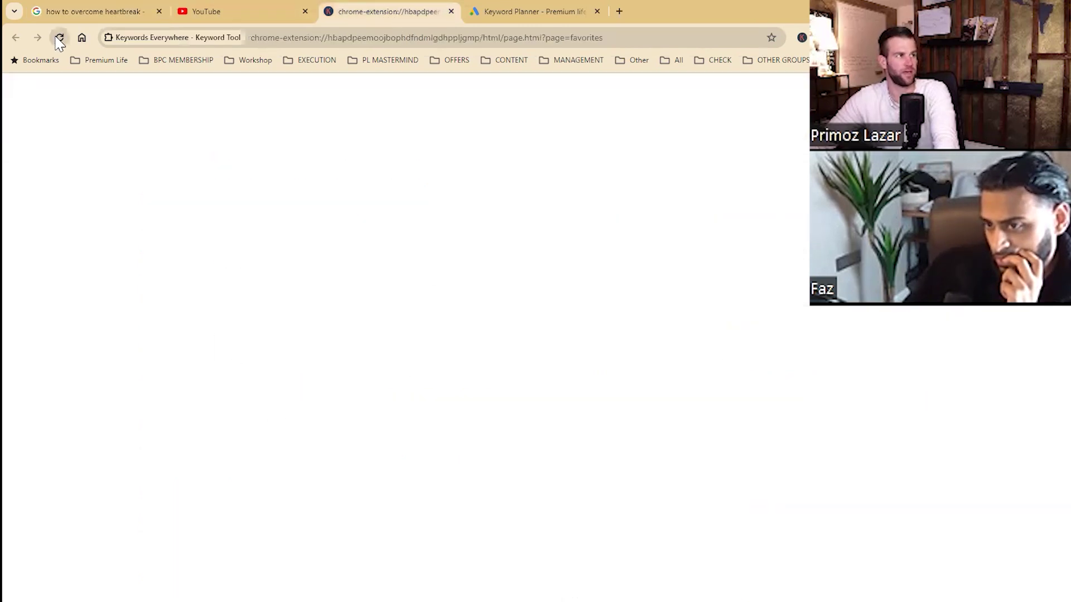
{"action": "left_click_drag", "start_coordinate": [262, 351], "coordinate": [407, 358]}
{"action": "left_click", "coordinate": [468, 360]}
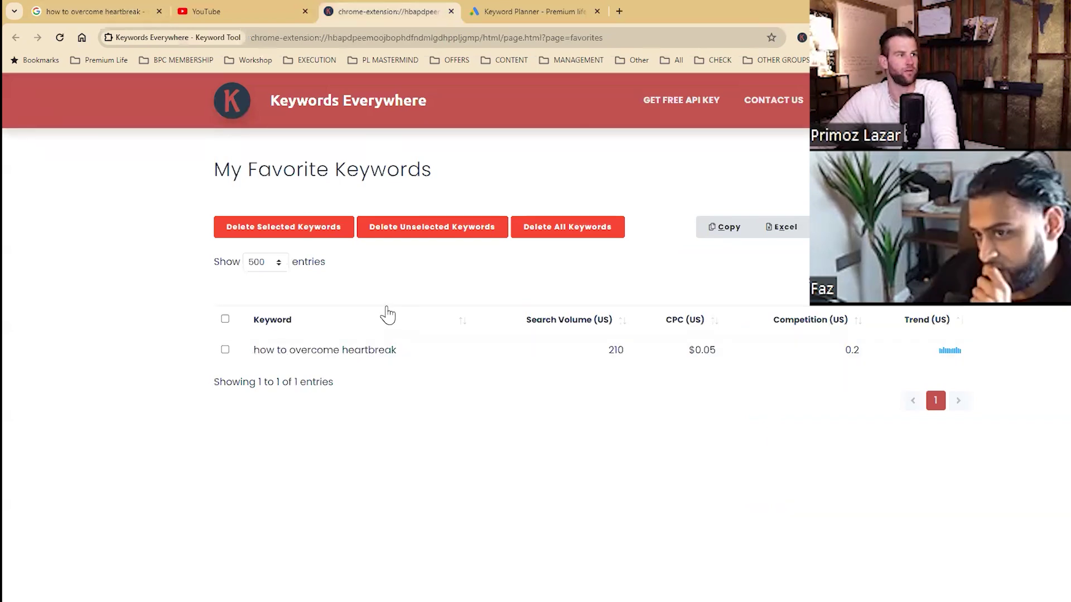
{"action": "left_click_drag", "start_coordinate": [400, 356], "coordinate": [251, 358]}
{"action": "key", "text": "ctrl+c"}
Enter 'how to overcome heartbreak' as the Keyword Planner seed and get its keyword ideas.
{"action": "left_click", "coordinate": [550, 8]}
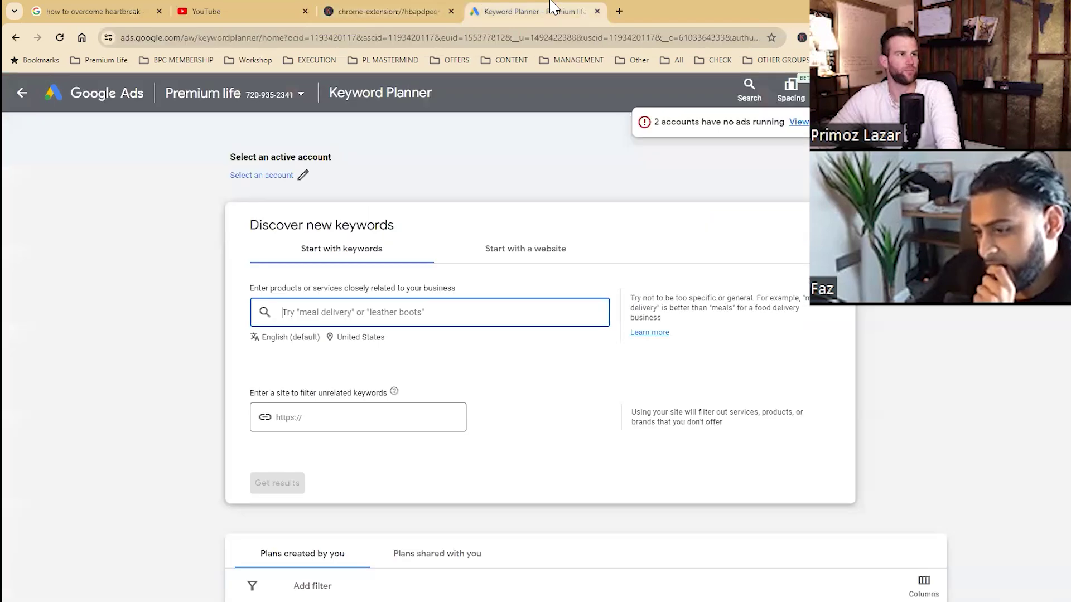
{"action": "key", "text": "ctrl+v"}
{"action": "key", "text": "Return"}
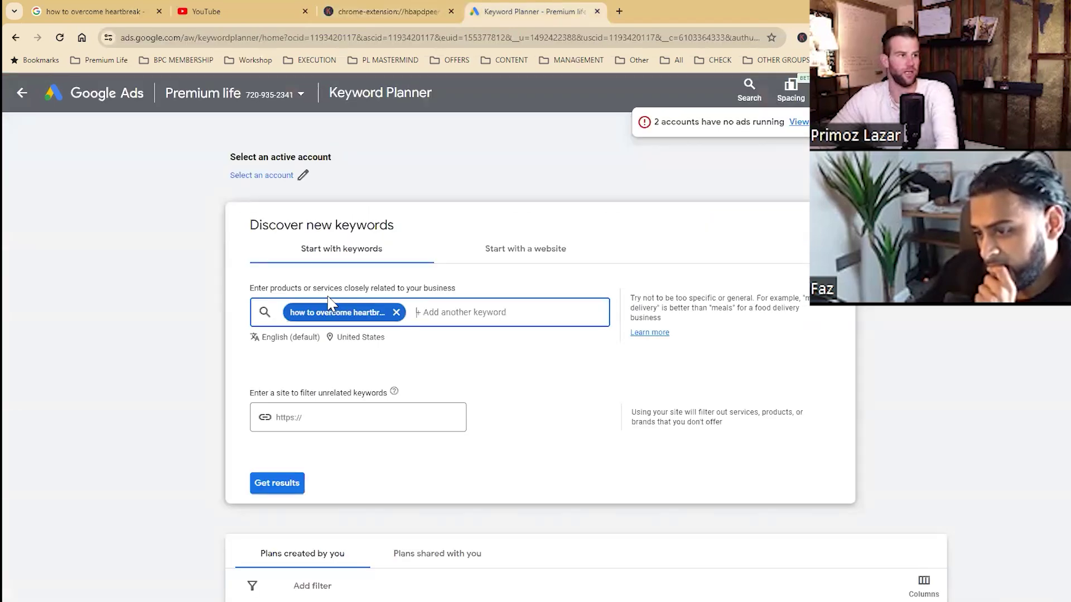
{"action": "left_click", "coordinate": [278, 484]}
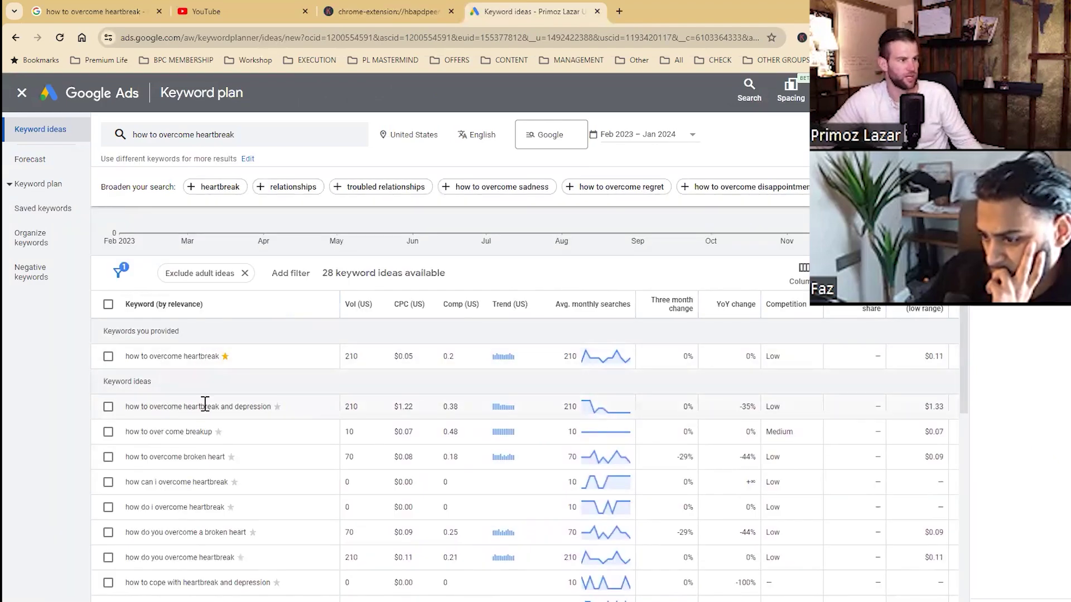
Star heartbreak and depression, over come breakup, broken heart, and how can i overcome heartbreak.
{"action": "left_click", "coordinate": [277, 407]}
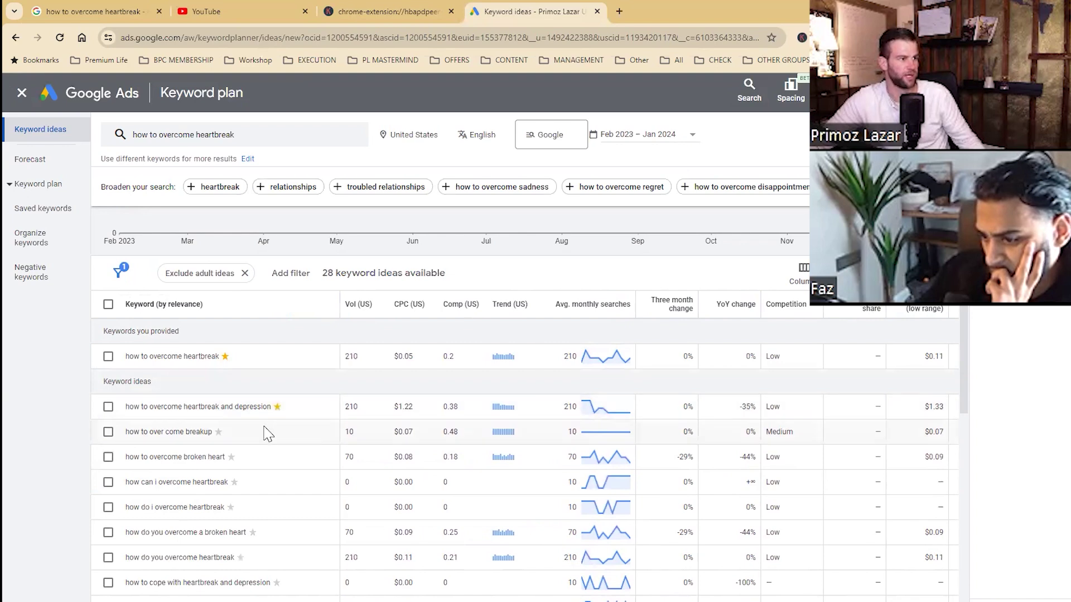
{"action": "left_click", "coordinate": [218, 433]}
{"action": "left_click", "coordinate": [231, 457]}
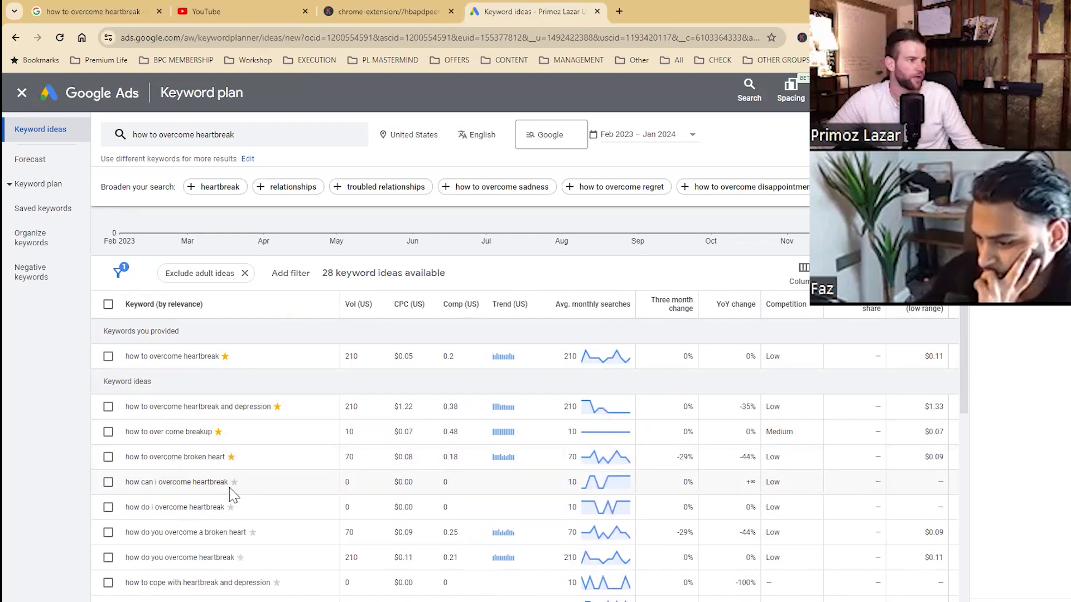
{"action": "left_click", "coordinate": [233, 483]}
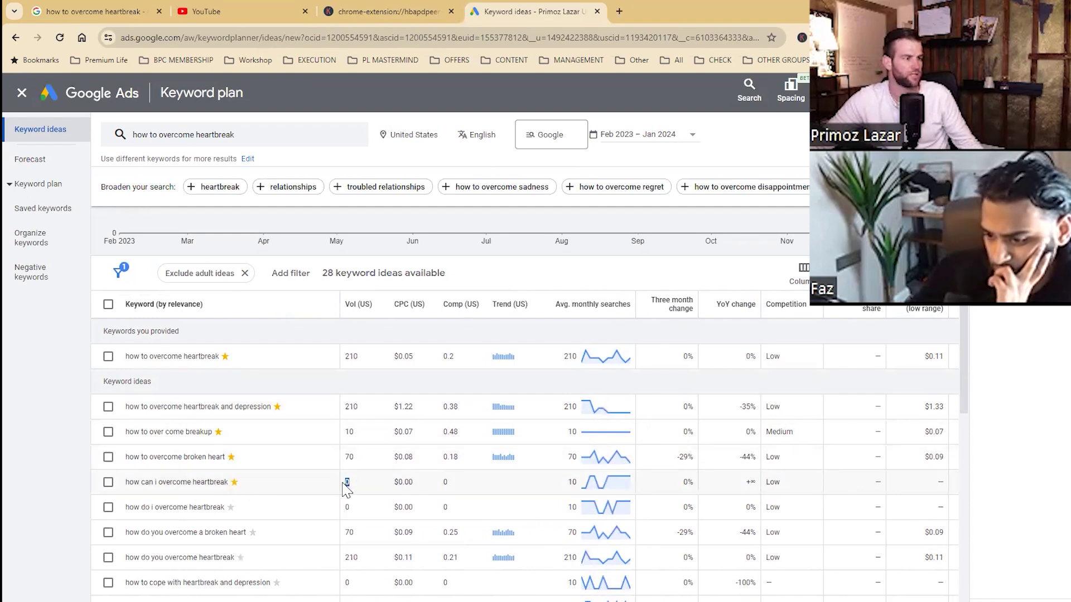
Copy the keyword 'how to overcome heartbreak and depression' from the ideas table.
{"action": "scroll", "coordinate": [357, 517], "scroll_direction": "down", "scroll_amount": 5}
{"action": "left_click_drag", "start_coordinate": [279, 538], "coordinate": [123, 542]}
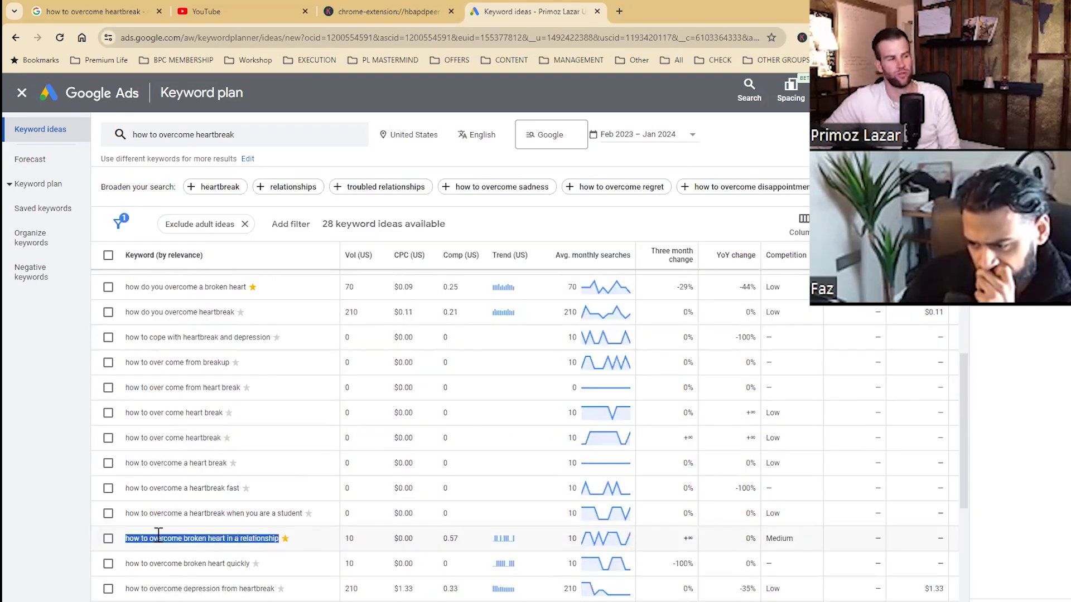
{"action": "scroll", "coordinate": [203, 385], "scroll_direction": "up", "scroll_amount": 5}
{"action": "left_click_drag", "start_coordinate": [126, 468], "coordinate": [271, 468]}
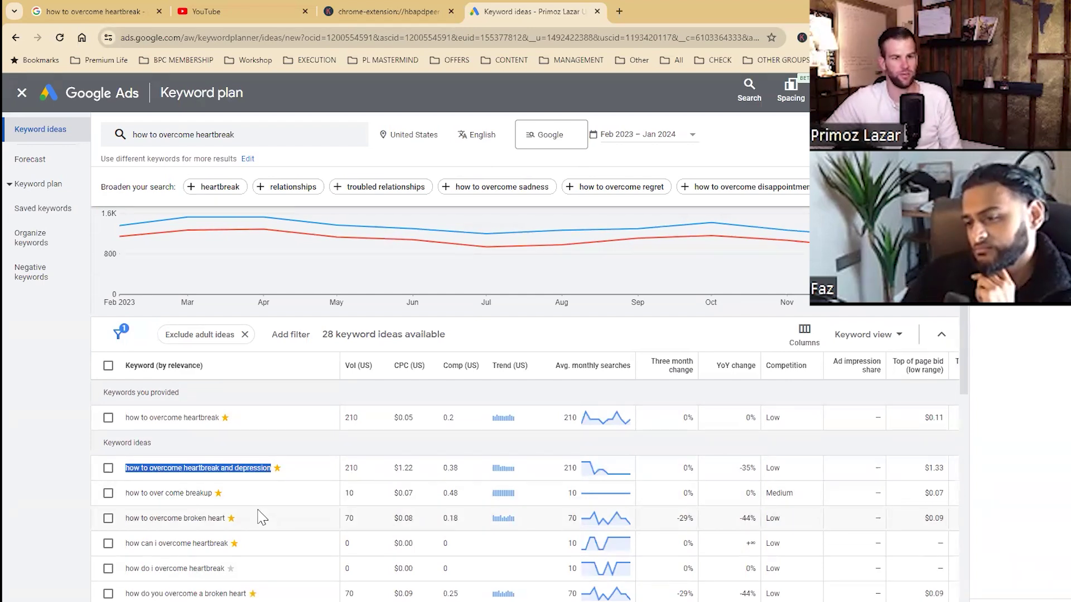
{"action": "left_click", "coordinate": [267, 466]}
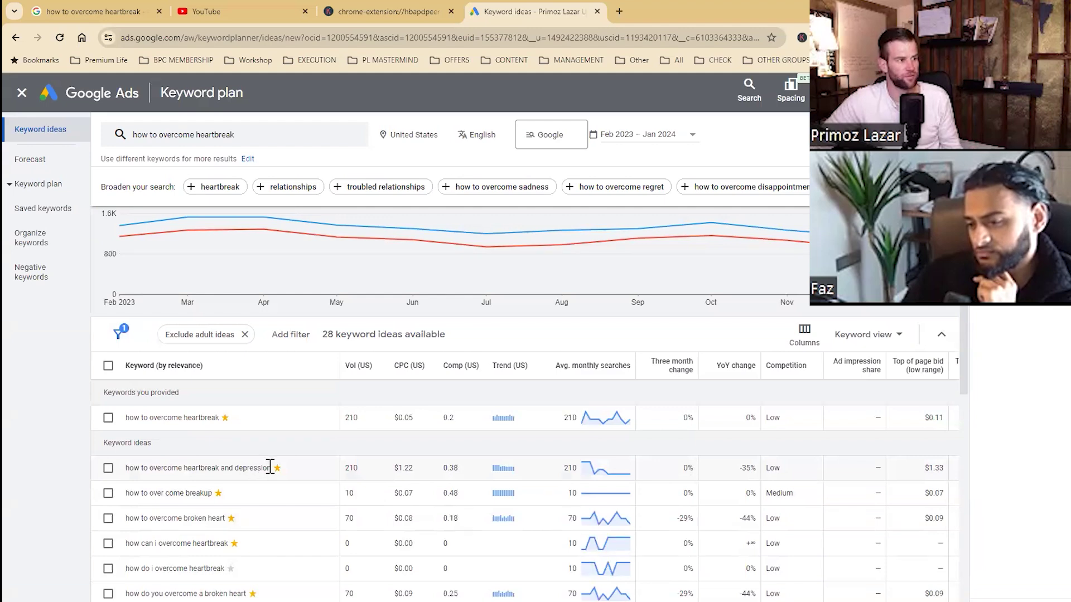
{"action": "mouse_move", "coordinate": [267, 466]}
{"action": "left_mouse_down"}
{"action": "mouse_move", "coordinate": [125, 469]}
{"action": "mouse_move", "coordinate": [275, 475]}
{"action": "left_mouse_up"}
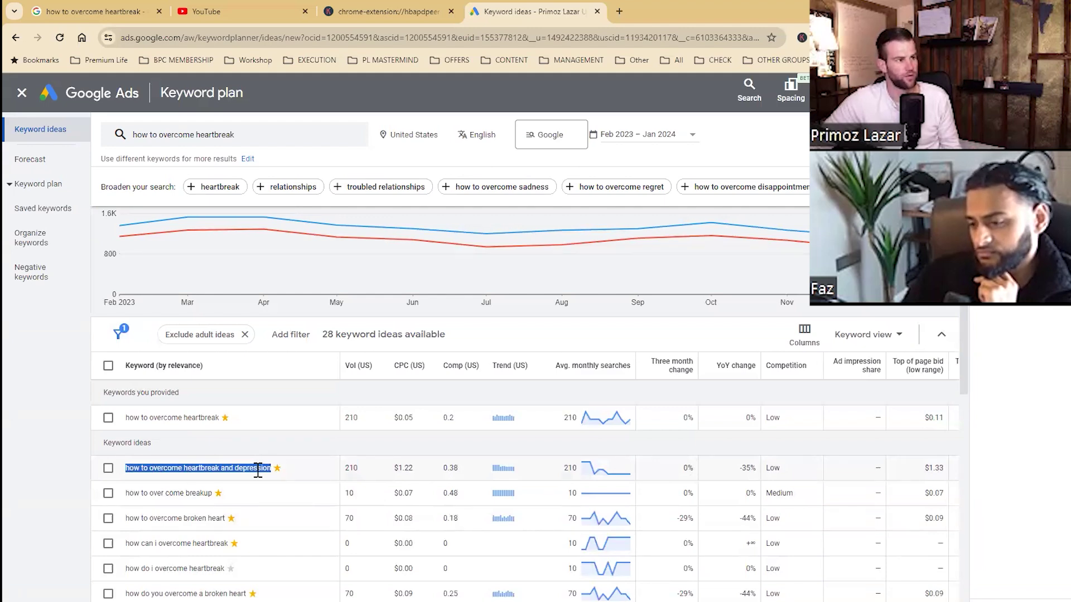
{"action": "right_click", "coordinate": [129, 469]}
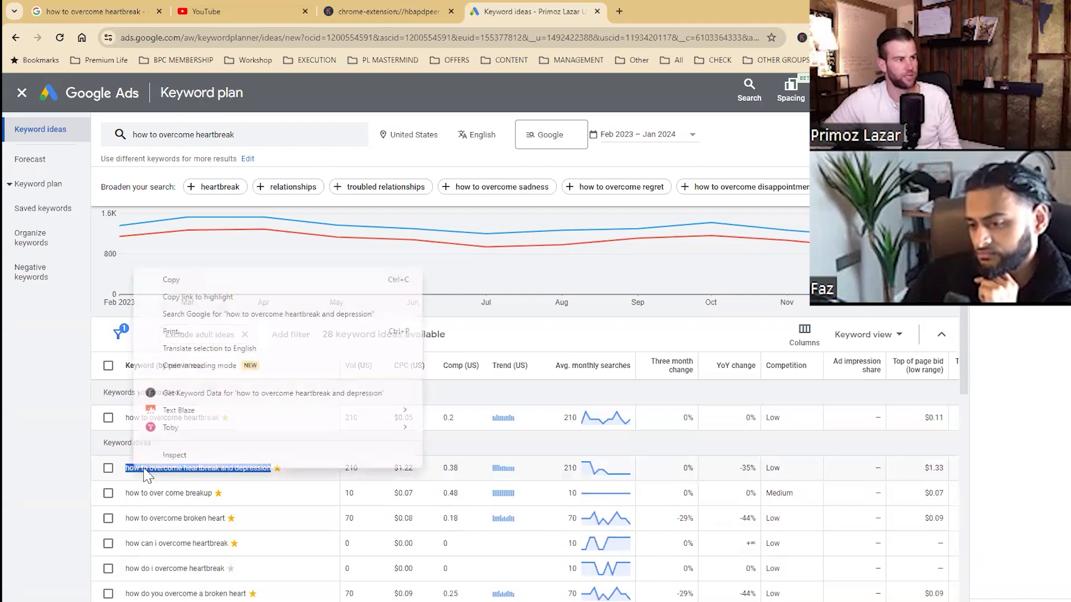
{"action": "left_click", "coordinate": [191, 282]}
Paste the keyword into YouTube search, then replace it and clear the query.
{"action": "left_click", "coordinate": [240, 6]}
{"action": "left_click", "coordinate": [378, 89]}
{"action": "key", "text": "ctrl+v"}
{"action": "key", "text": "ctrl+a"}
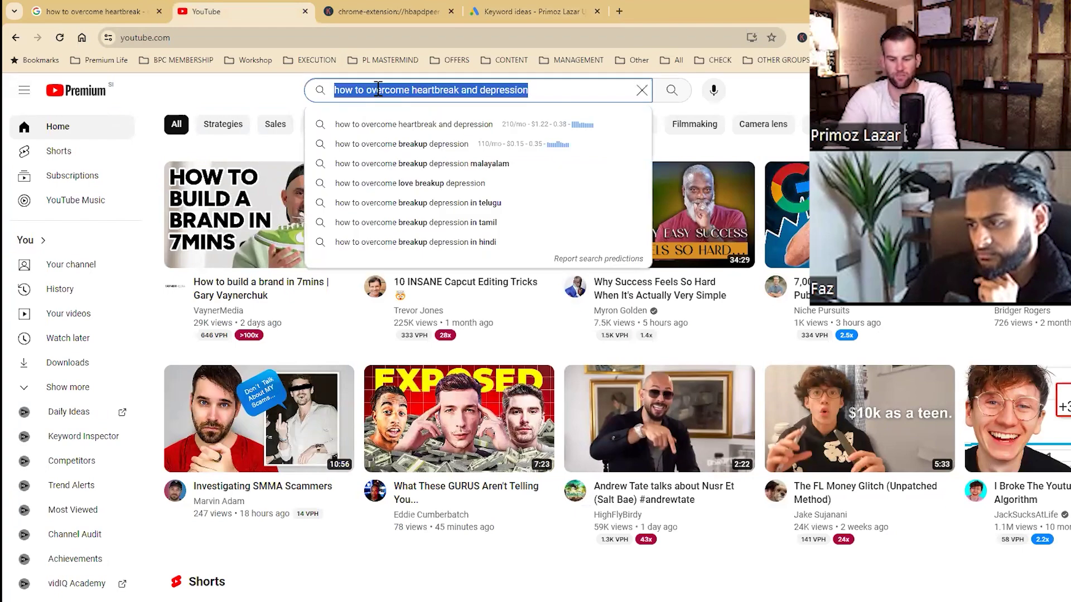
{"action": "type", "text": "buil"}
{"action": "key", "text": "BackSpace"}
{"action": "key", "text": "BackSpace"}
{"action": "key", "text": "BackSpace"}
{"action": "key", "text": "BackSpace"}
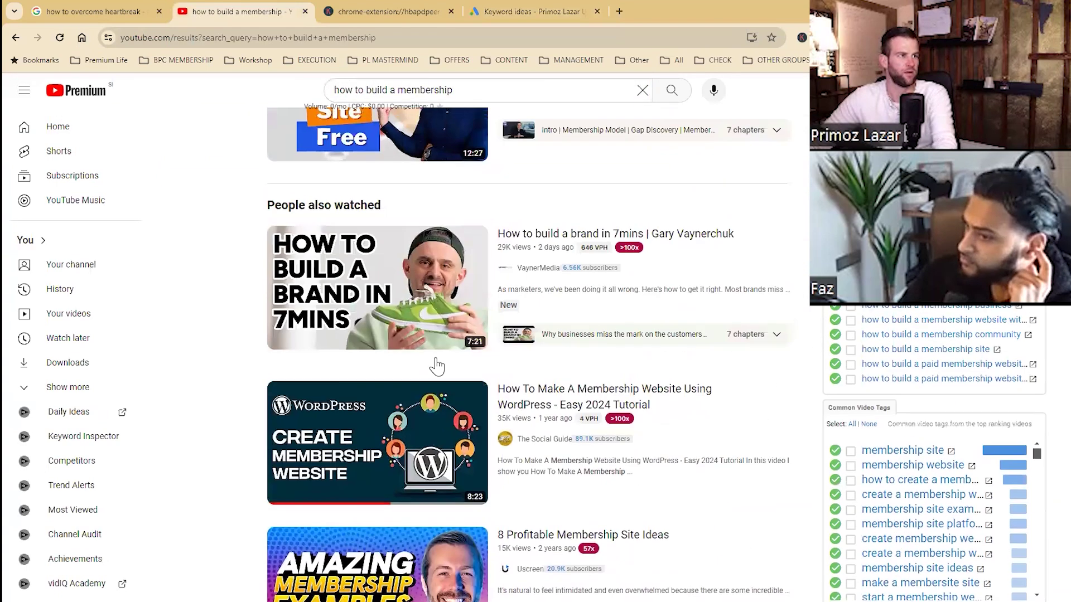
Search YouTube for 'how to build a membership skool'.
{"action": "scroll", "coordinate": [436, 367], "scroll_direction": "up", "scroll_amount": 8}
{"action": "left_click", "coordinate": [469, 90]}
{"action": "type", "text": "skool"}
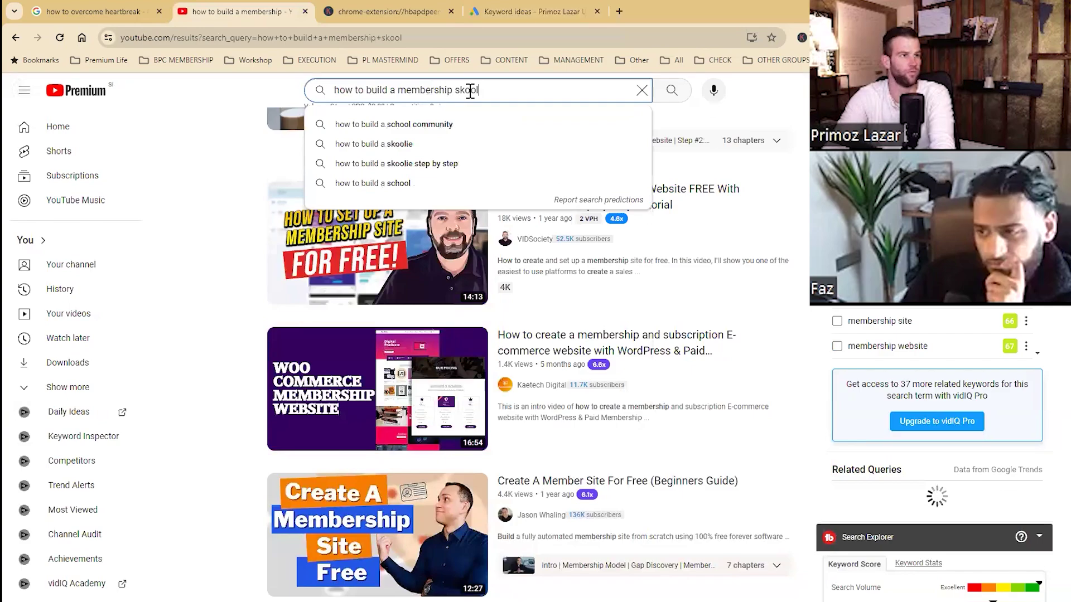
{"action": "key", "text": "Return"}
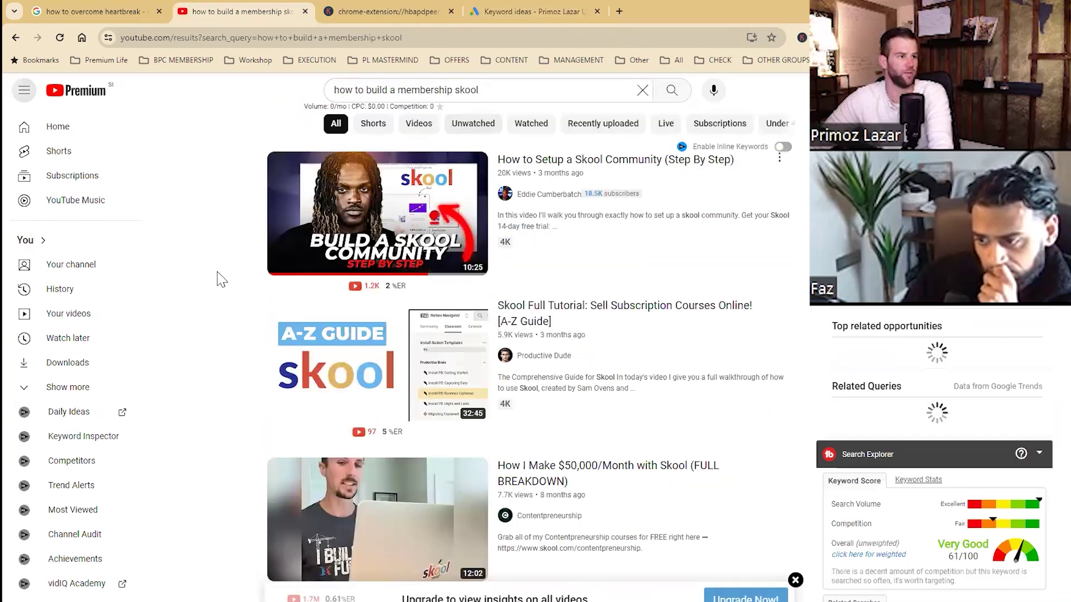
Scroll through the Skool membership video results.
{"action": "scroll", "coordinate": [241, 293], "scroll_direction": "down", "scroll_amount": 11}
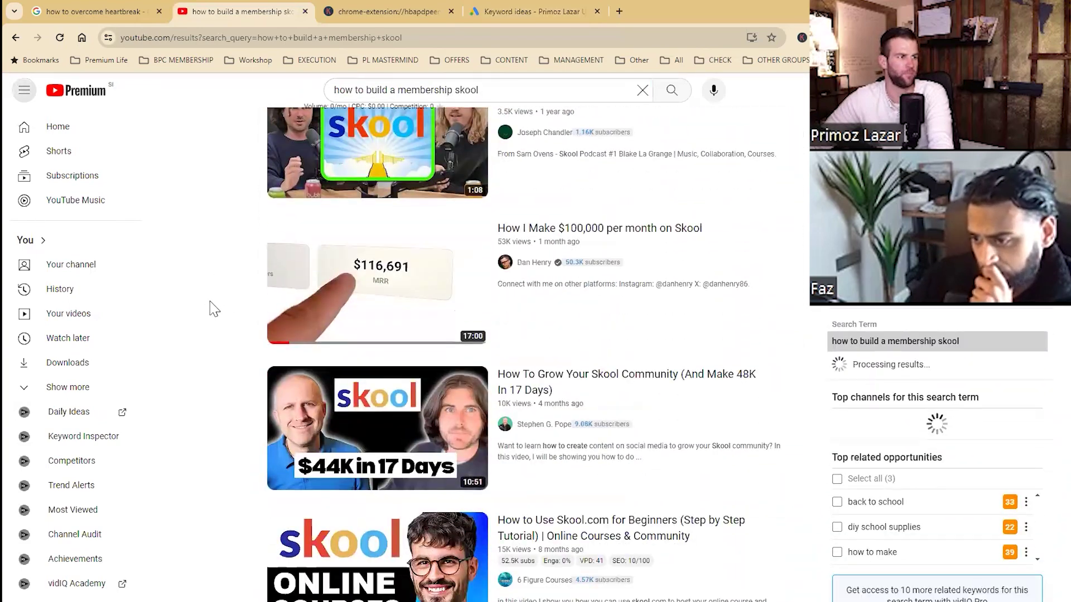
{"action": "scroll", "coordinate": [254, 343], "scroll_direction": "down", "scroll_amount": 17}
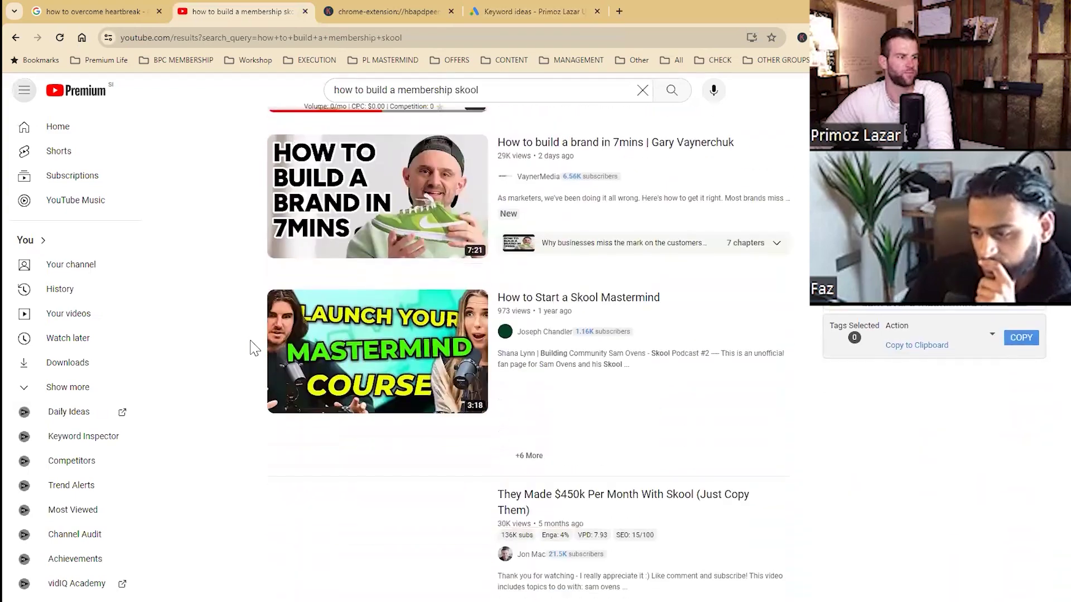
{"action": "scroll", "coordinate": [252, 357], "scroll_direction": "down", "scroll_amount": 3}
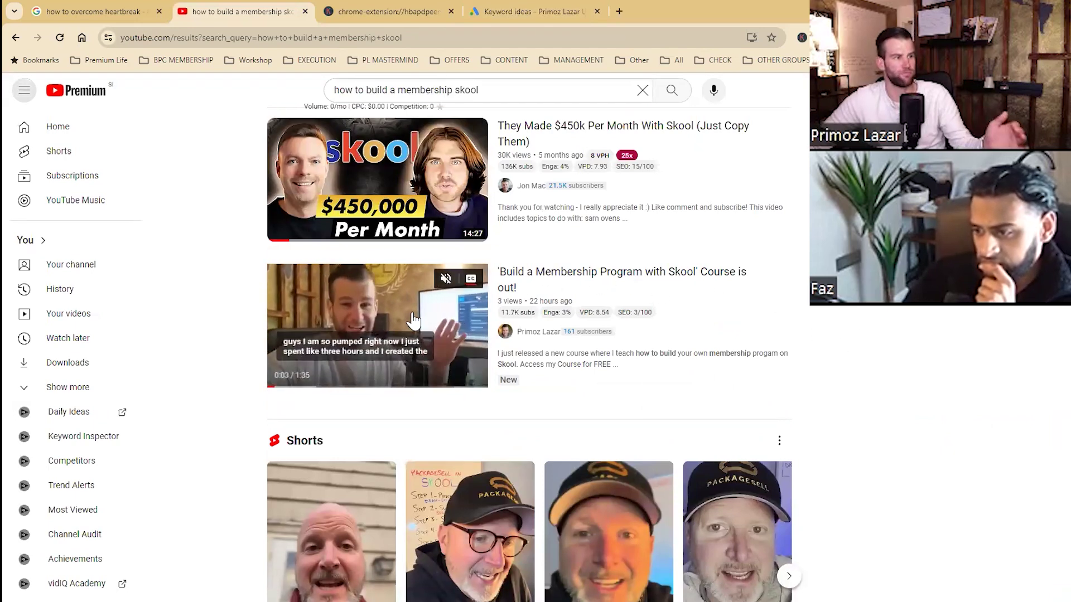
{"action": "scroll", "coordinate": [697, 379], "scroll_direction": "up", "scroll_amount": 20}
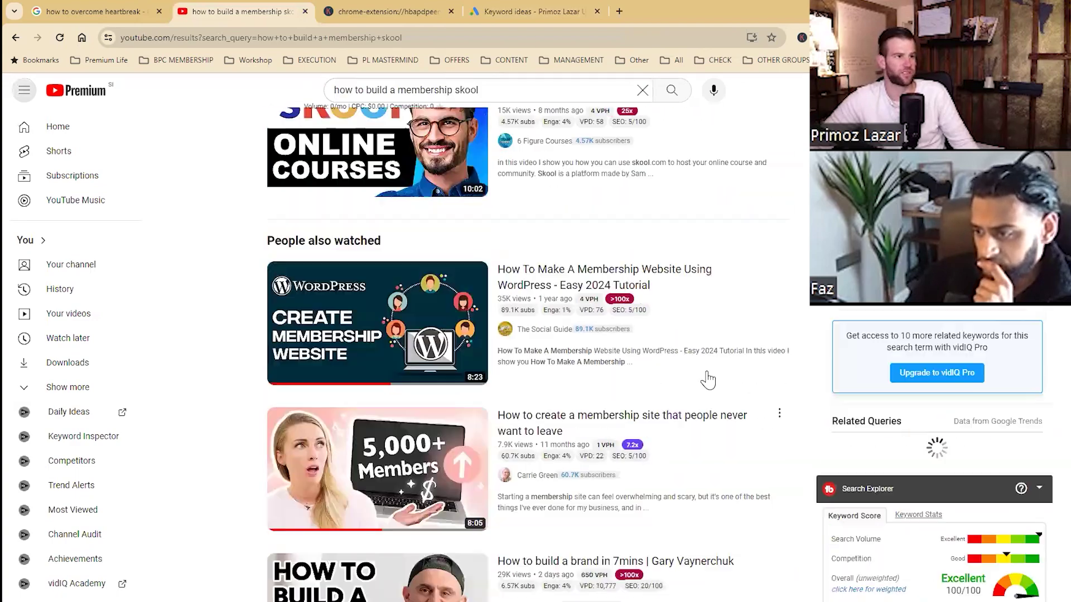
{"action": "scroll", "coordinate": [669, 396], "scroll_direction": "up", "scroll_amount": 6}
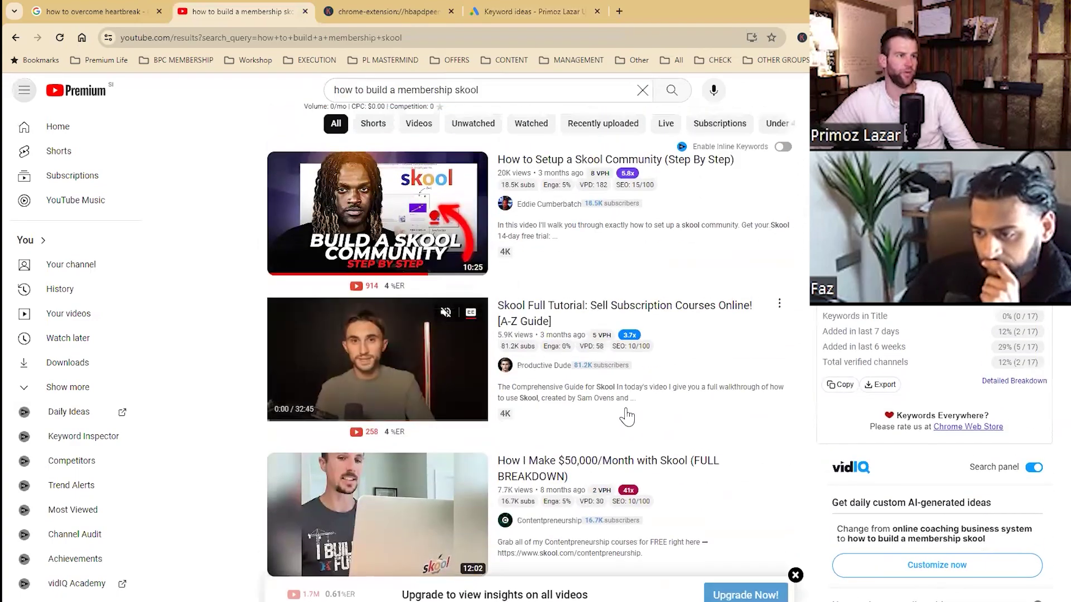
{"action": "scroll", "coordinate": [627, 416], "scroll_direction": "down", "scroll_amount": 9}
{"action": "scroll", "coordinate": [641, 431], "scroll_direction": "down", "scroll_amount": 18}
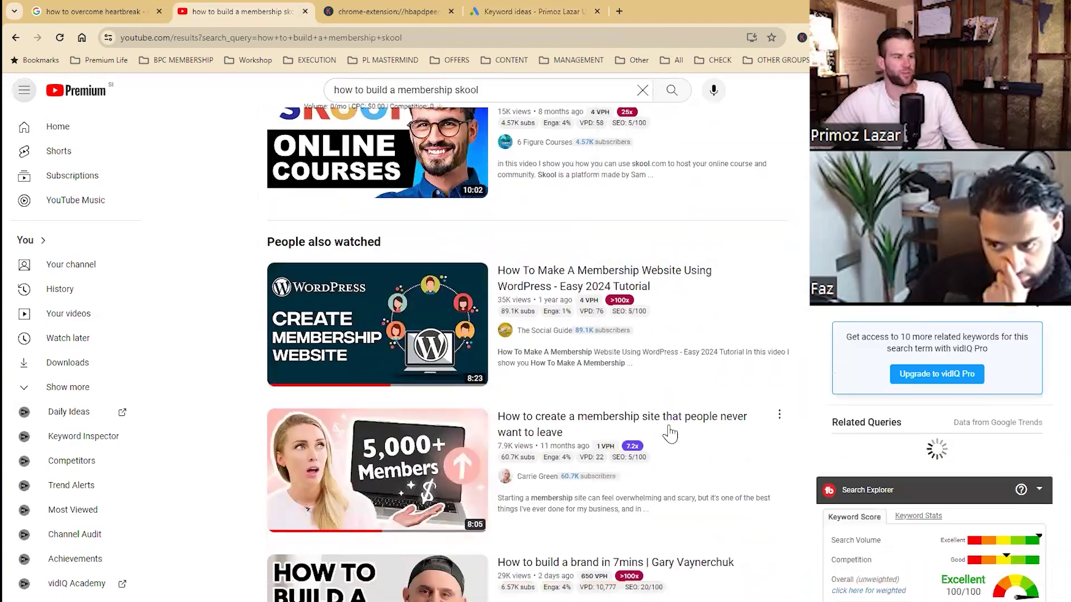
{"action": "scroll", "coordinate": [719, 402], "scroll_direction": "down", "scroll_amount": 3}
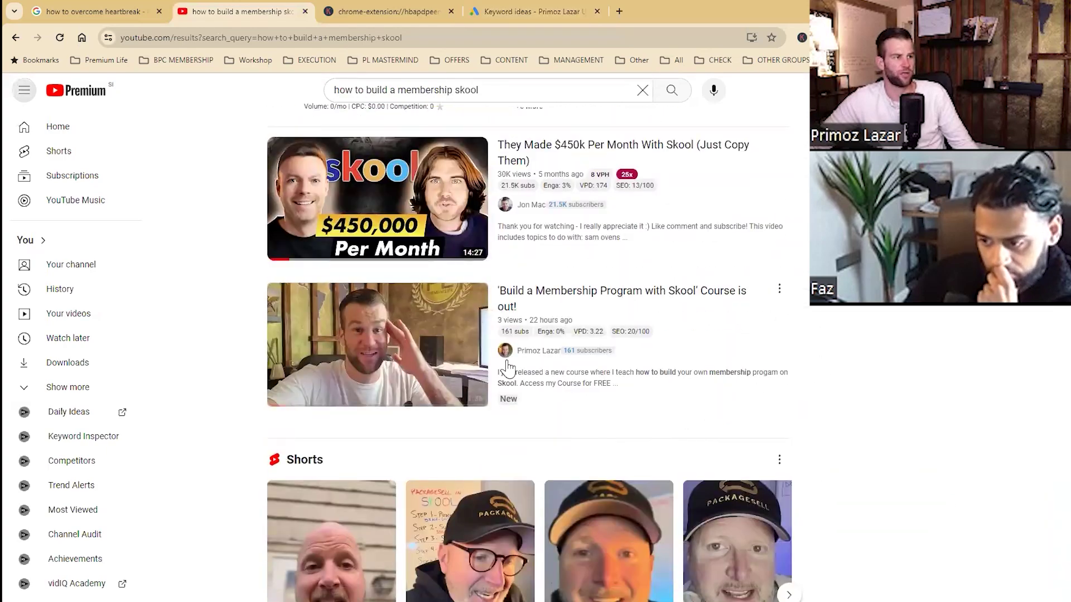
{"action": "scroll", "coordinate": [385, 337], "scroll_direction": "down", "scroll_amount": 6}
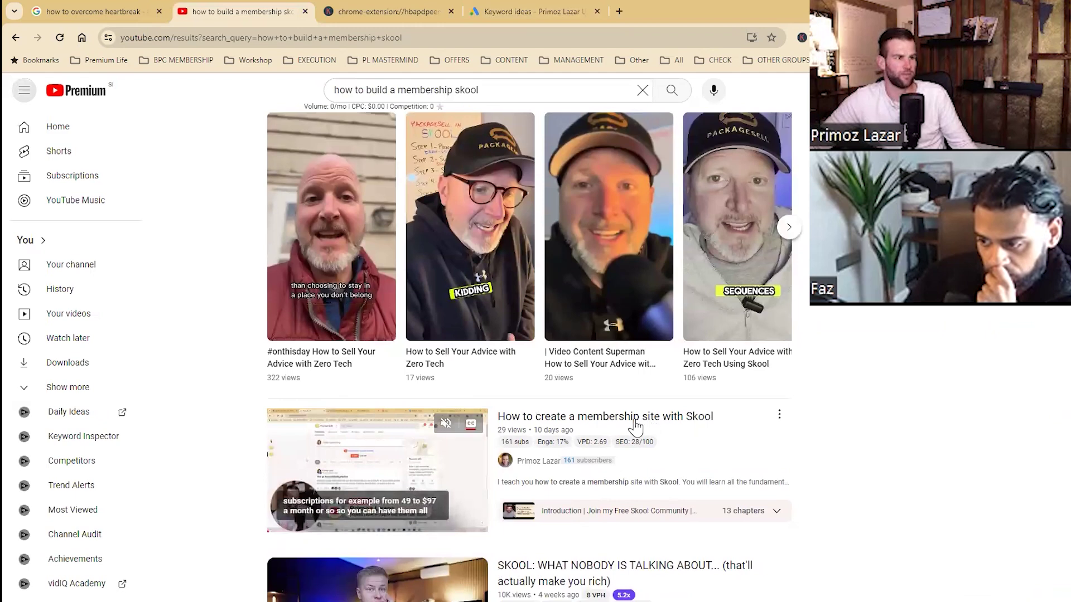
{"action": "scroll", "coordinate": [732, 434], "scroll_direction": "down", "scroll_amount": 1}
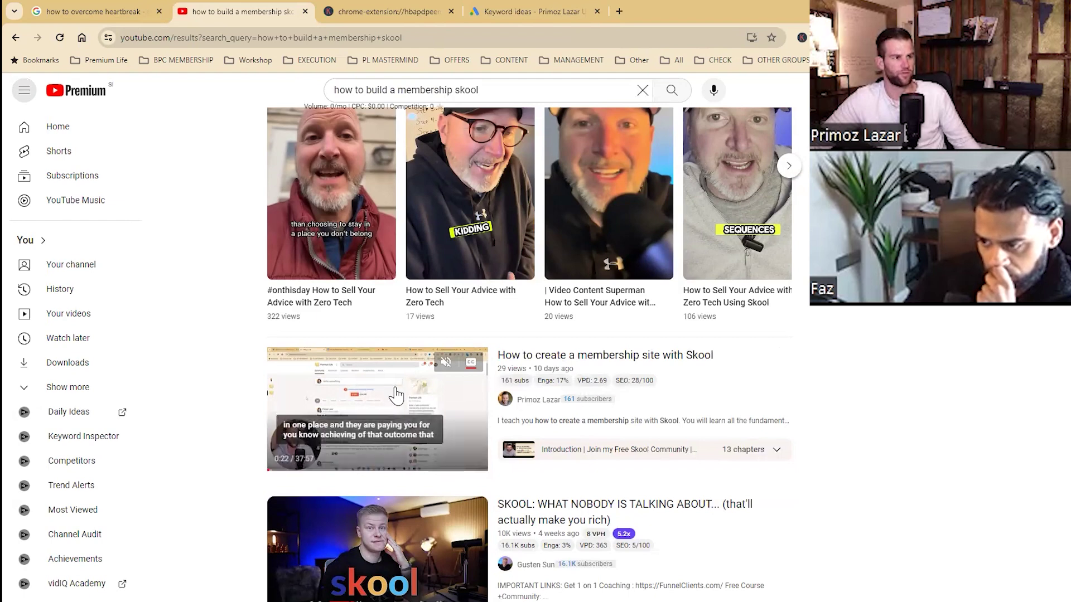
{"action": "scroll", "coordinate": [601, 267], "scroll_direction": "down", "scroll_amount": 2}
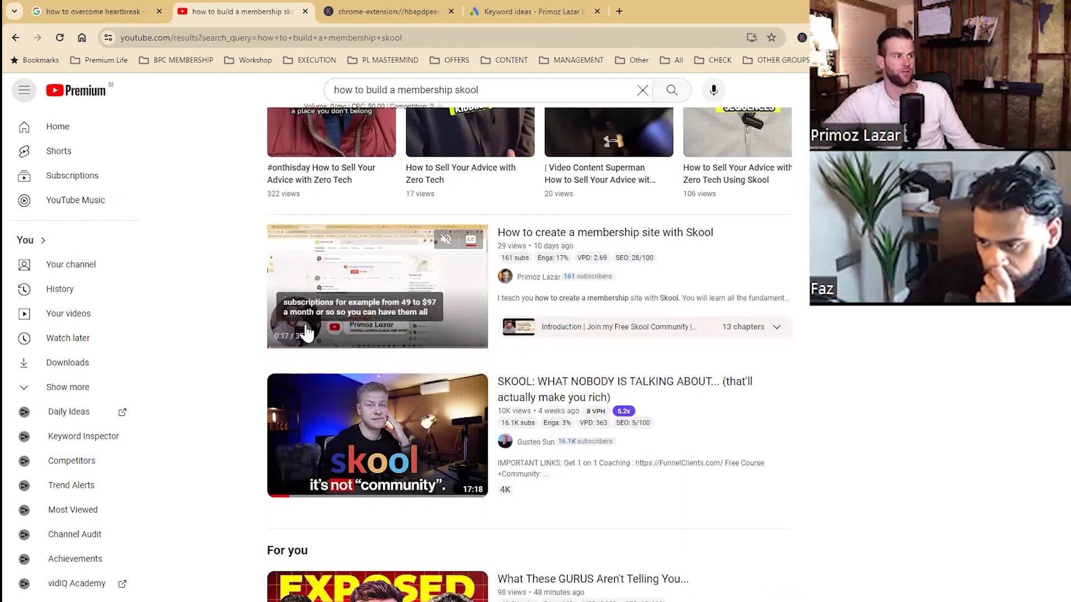
{"action": "scroll", "coordinate": [497, 310], "scroll_direction": "down", "scroll_amount": 8}
{"action": "scroll", "coordinate": [524, 346], "scroll_direction": "down", "scroll_amount": 6}
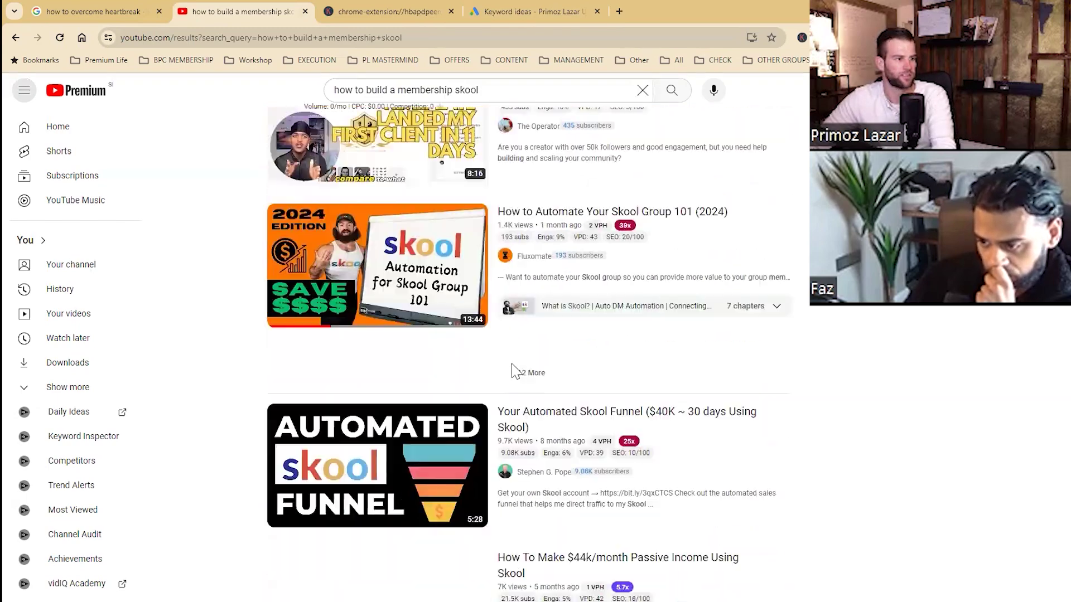
{"action": "scroll", "coordinate": [526, 367], "scroll_direction": "up", "scroll_amount": 3}
Search YouTube for 'how to overcome heartbreak and depression' and review the results.
{"action": "key", "text": "alt+Left"}
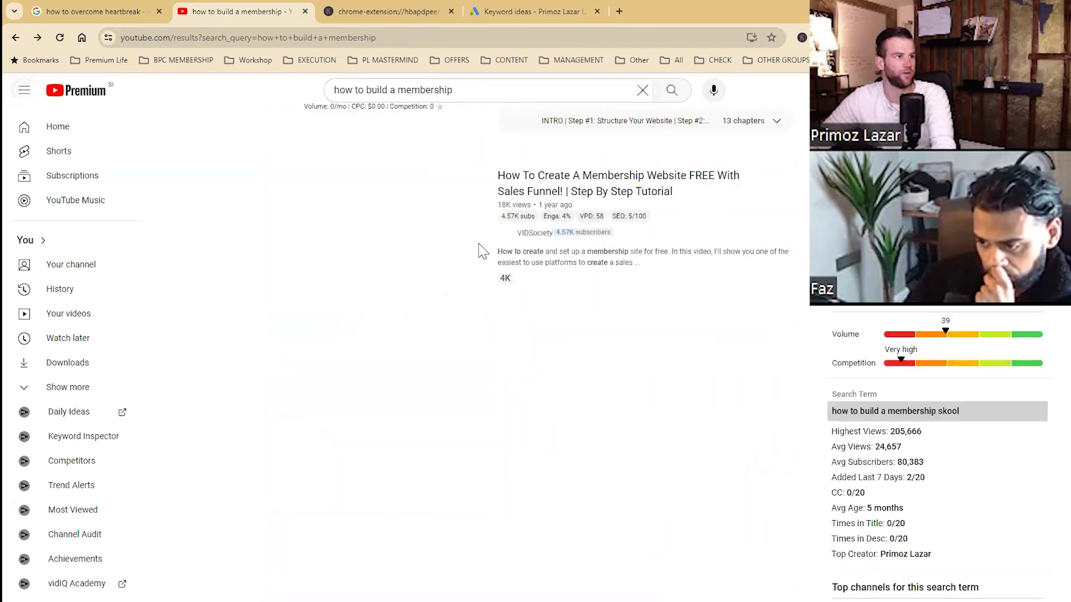
{"action": "key", "text": "alt+Left"}
{"action": "left_click_drag", "start_coordinate": [463, 90], "coordinate": [339, 92]}
{"action": "key", "text": "ctrl+v"}
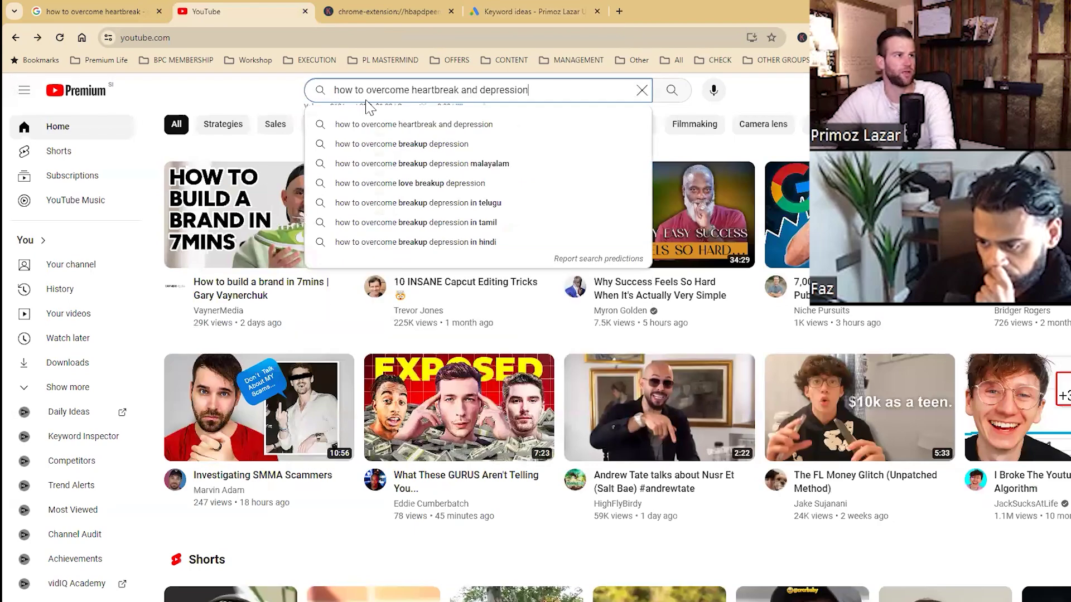
{"action": "key", "text": "Return"}
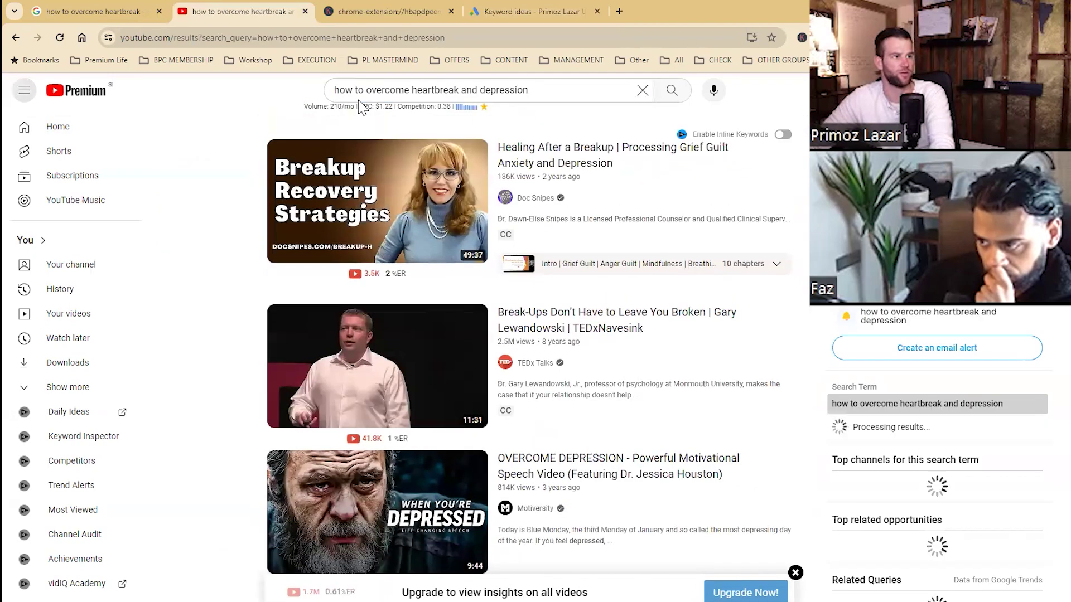
{"action": "scroll", "coordinate": [422, 366], "scroll_direction": "down", "scroll_amount": 20}
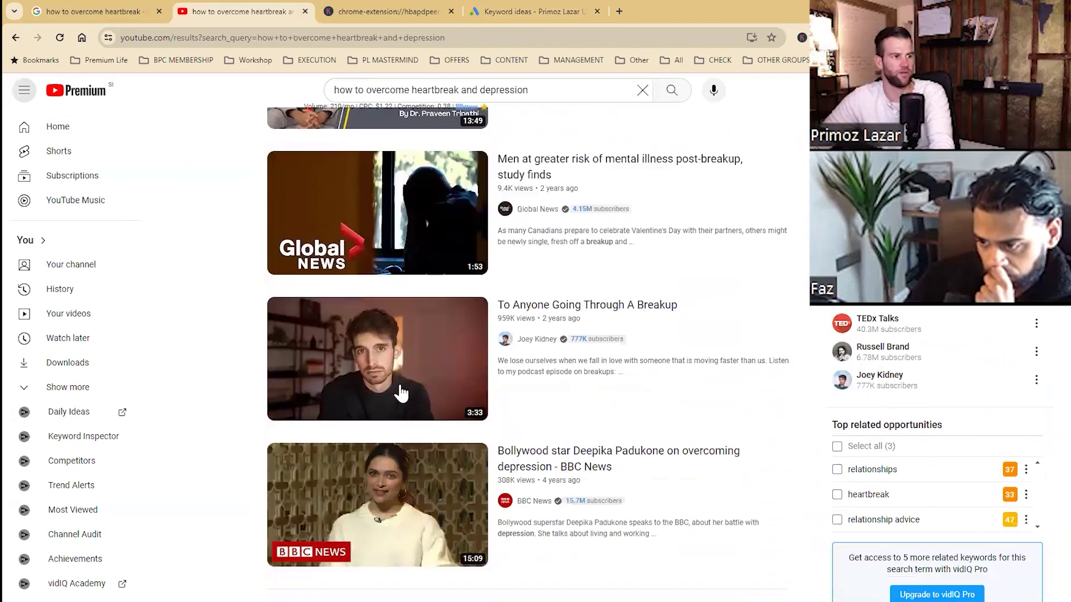
{"action": "scroll", "coordinate": [373, 477], "scroll_direction": "down", "scroll_amount": 9}
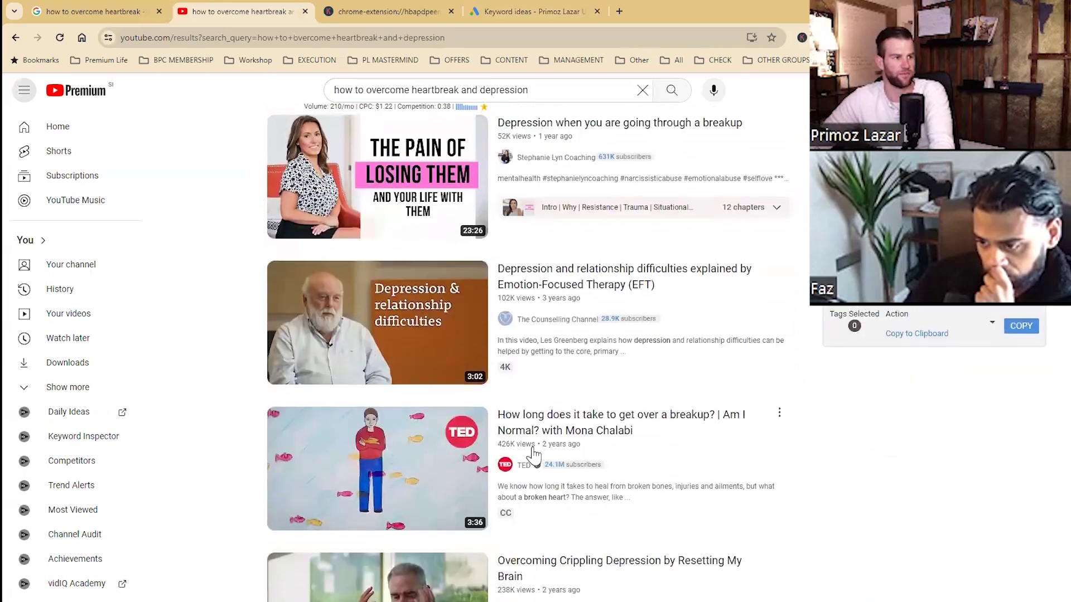
{"action": "scroll", "coordinate": [528, 422], "scroll_direction": "down", "scroll_amount": 7}
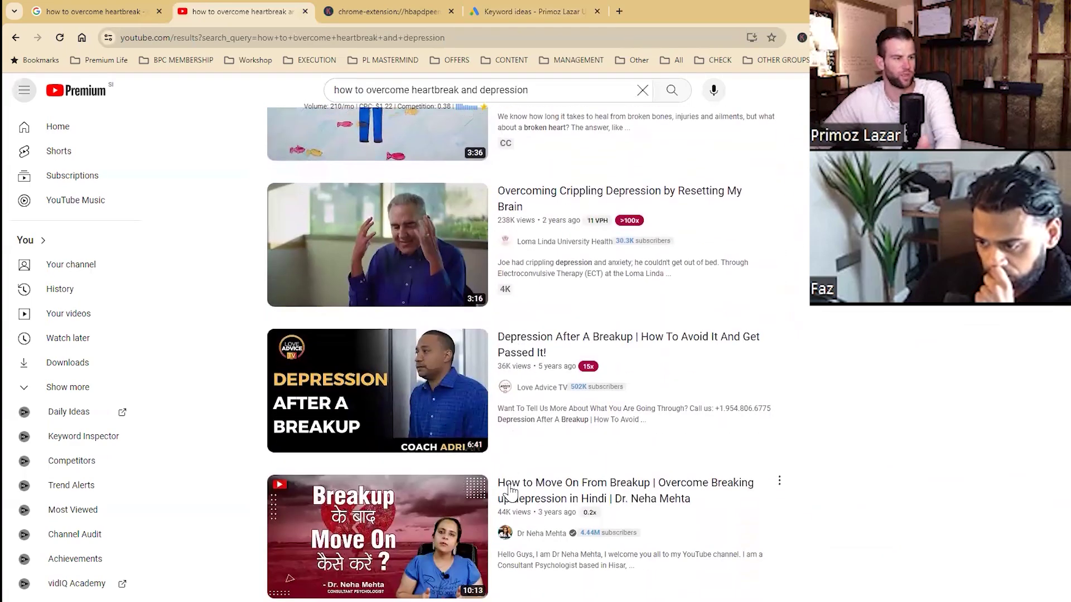
{"action": "scroll", "coordinate": [502, 440], "scroll_direction": "down", "scroll_amount": 6}
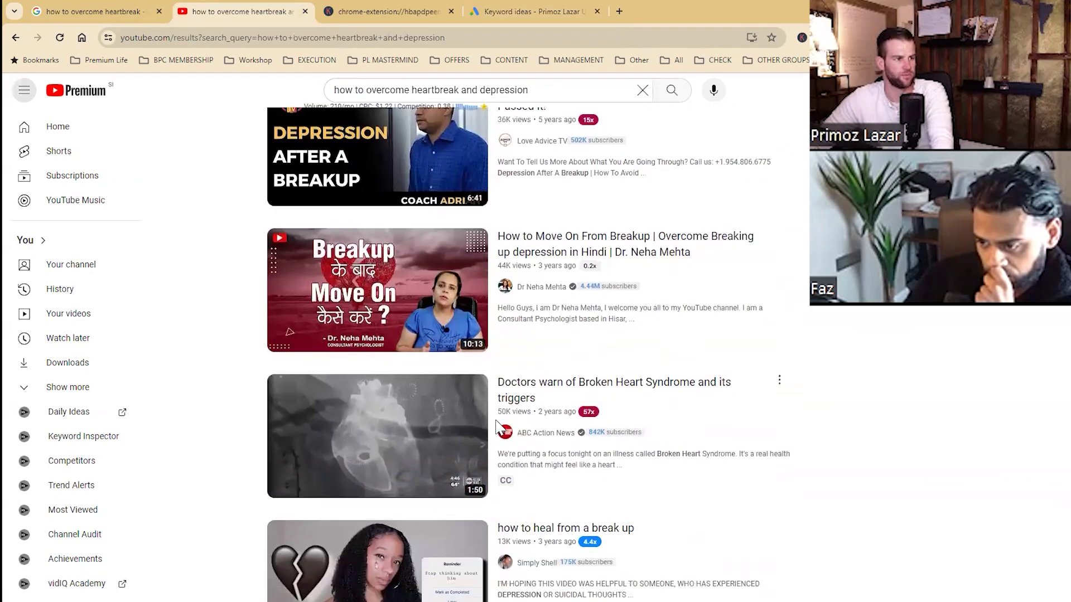
{"action": "scroll", "coordinate": [497, 423], "scroll_direction": "up", "scroll_amount": 20}
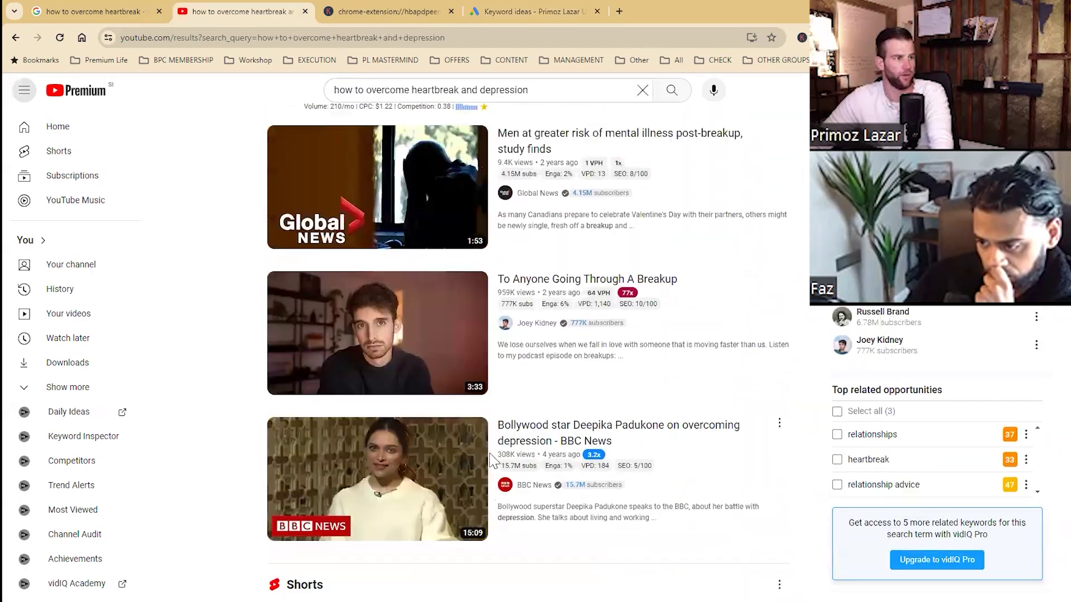
Clear the YouTube search box and return to the Google heartbreak search results.
{"action": "key", "text": "alt+Left"}
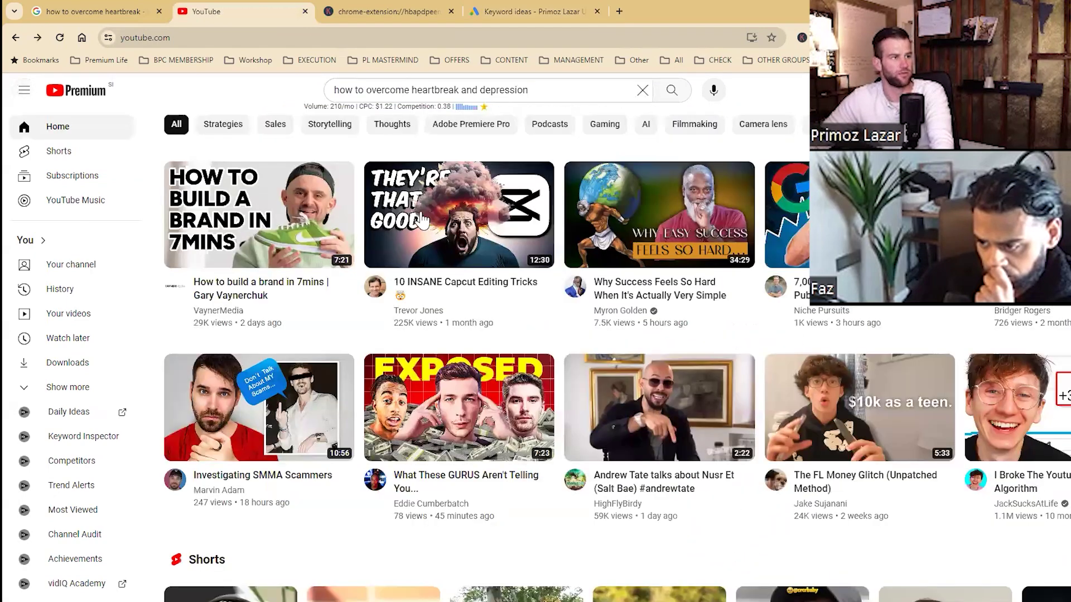
{"action": "left_click", "coordinate": [466, 85]}
{"action": "key", "text": "ctrl+a"}
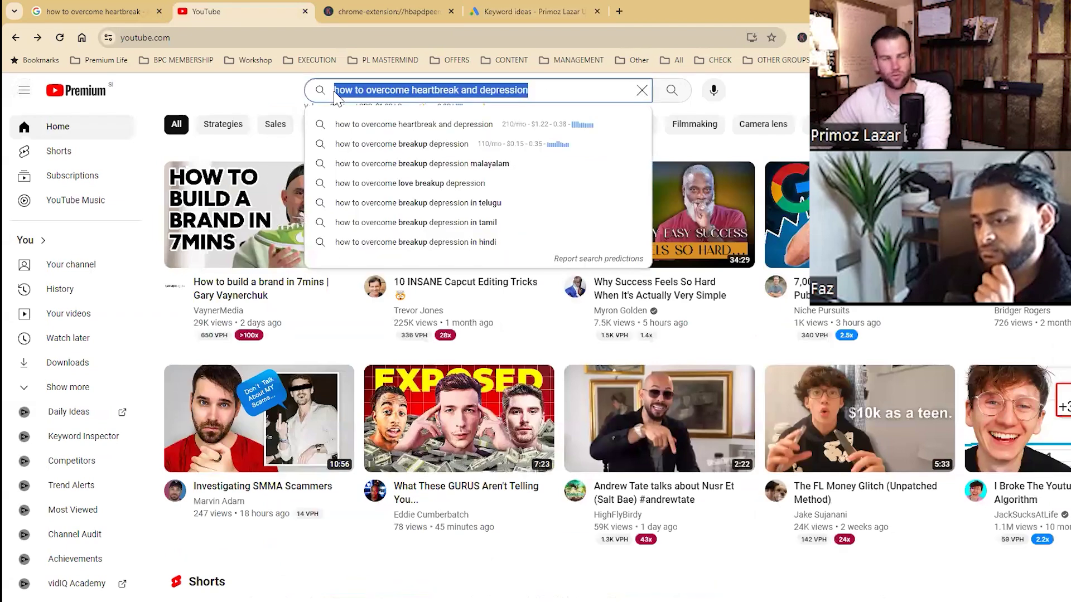
{"action": "key", "text": "BackSpace"}
{"action": "left_click", "coordinate": [130, 13]}
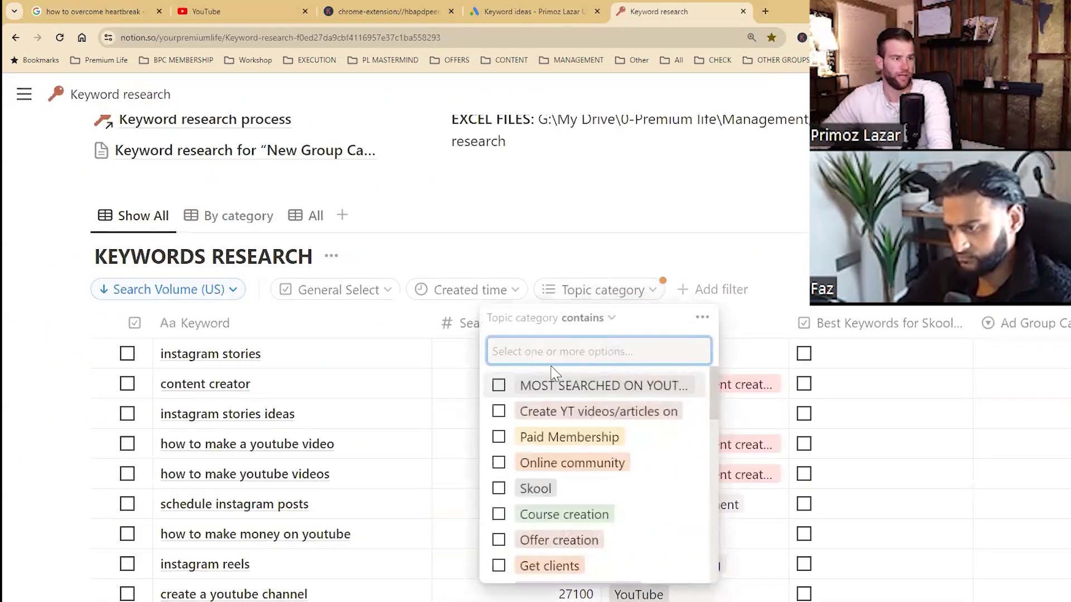
Filter the keyword research table's Topic category to Paid Membership and browse the rows.
{"action": "left_click", "coordinate": [499, 437]}
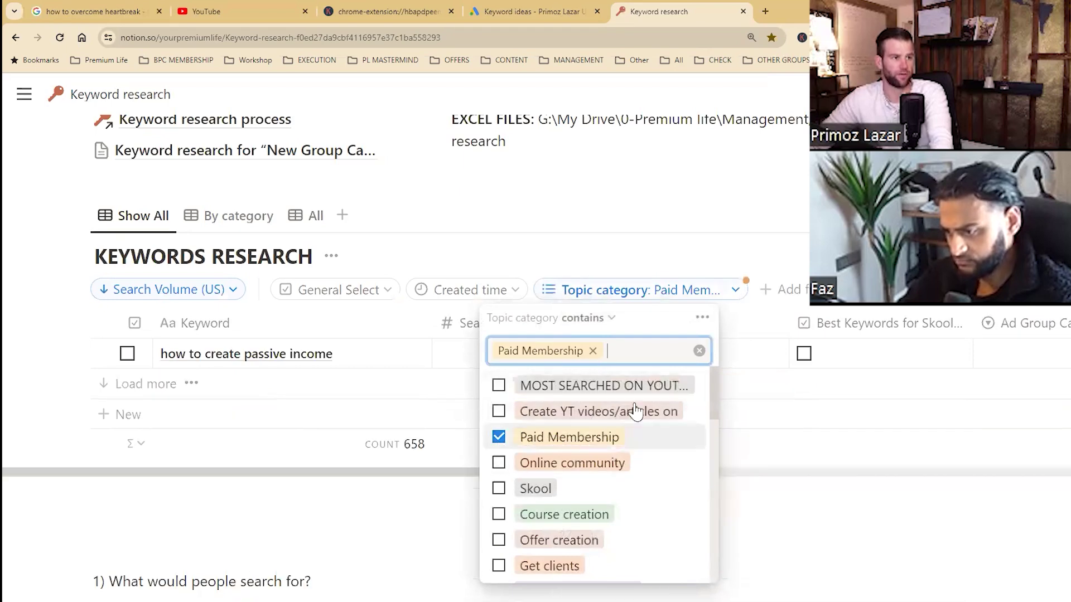
{"action": "key", "text": "Escape"}
{"action": "scroll", "coordinate": [263, 396], "scroll_direction": "down", "scroll_amount": 1}
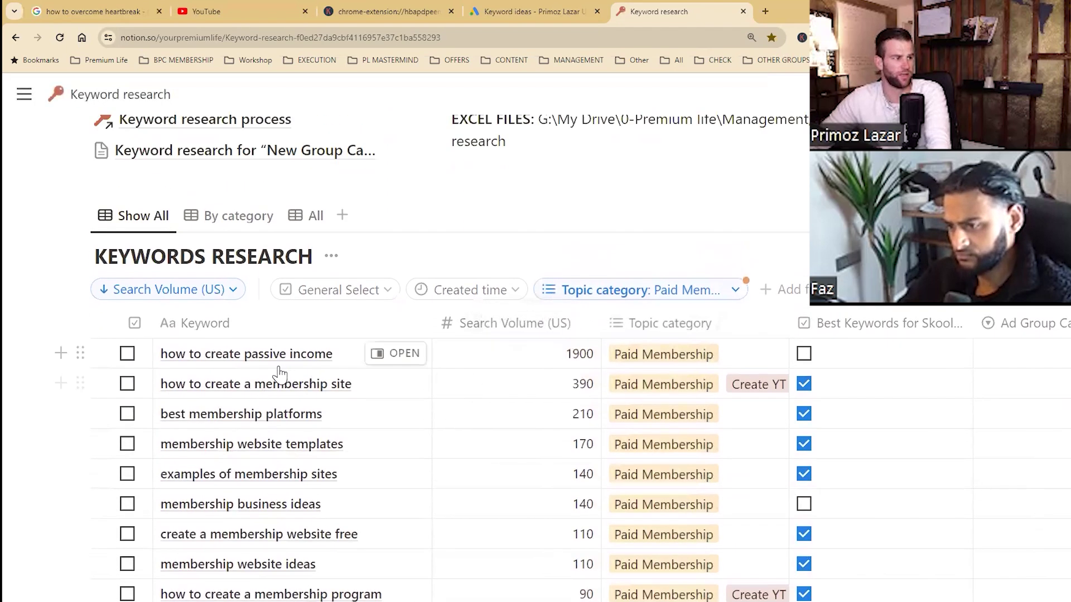
{"action": "scroll", "coordinate": [296, 440], "scroll_direction": "down", "scroll_amount": 5}
{"action": "scroll", "coordinate": [296, 440], "scroll_direction": "down", "scroll_amount": 3}
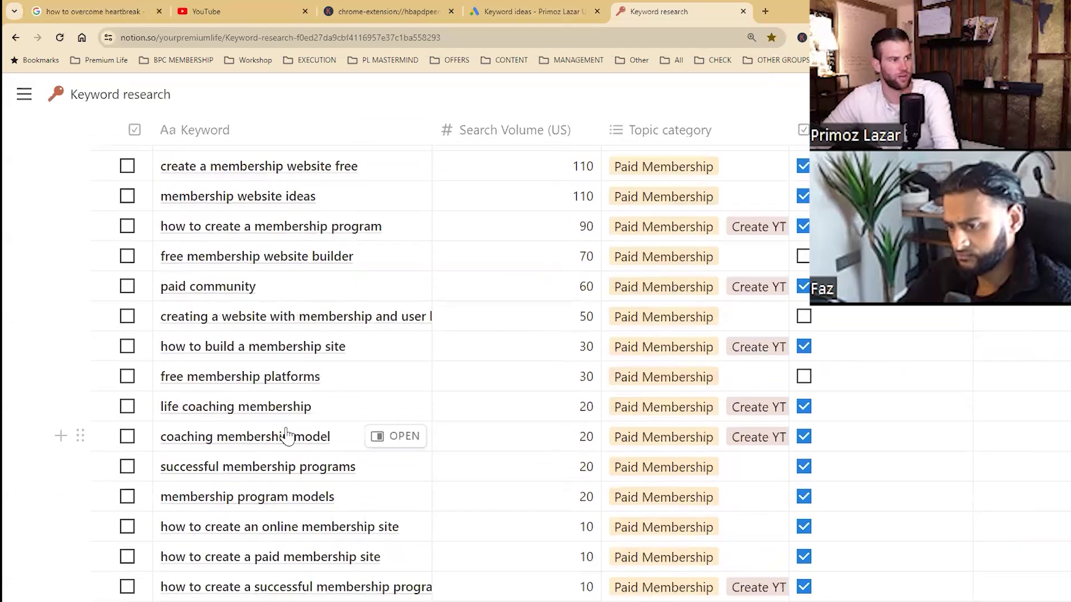
{"action": "scroll", "coordinate": [290, 438], "scroll_direction": "up", "scroll_amount": 1}
{"action": "scroll", "coordinate": [312, 441], "scroll_direction": "up", "scroll_amount": 1}
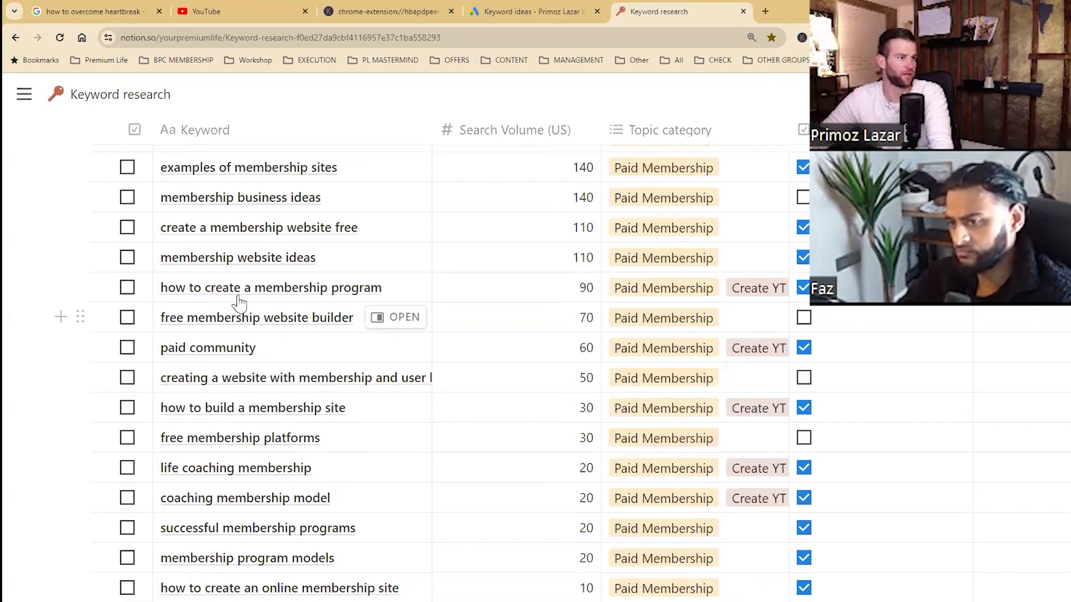
Select the text of the keyword 'how to create a membership program'.
{"action": "left_click", "coordinate": [216, 288]}
{"action": "key", "text": "Escape"}
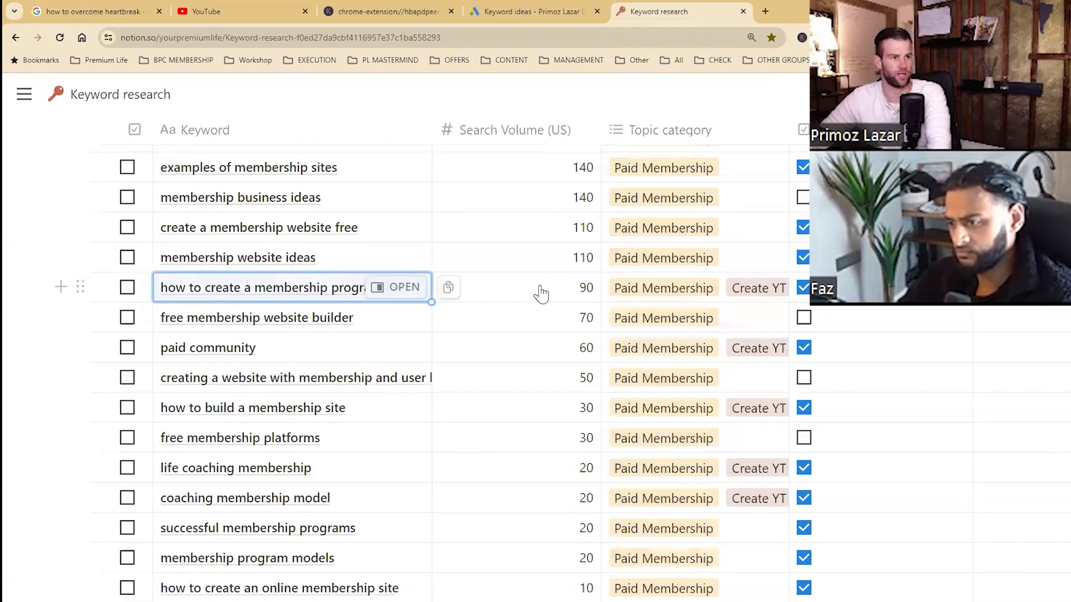
{"action": "triple_click", "coordinate": [271, 286]}
{"action": "left_click_drag", "start_coordinate": [380, 291], "coordinate": [171, 291]}
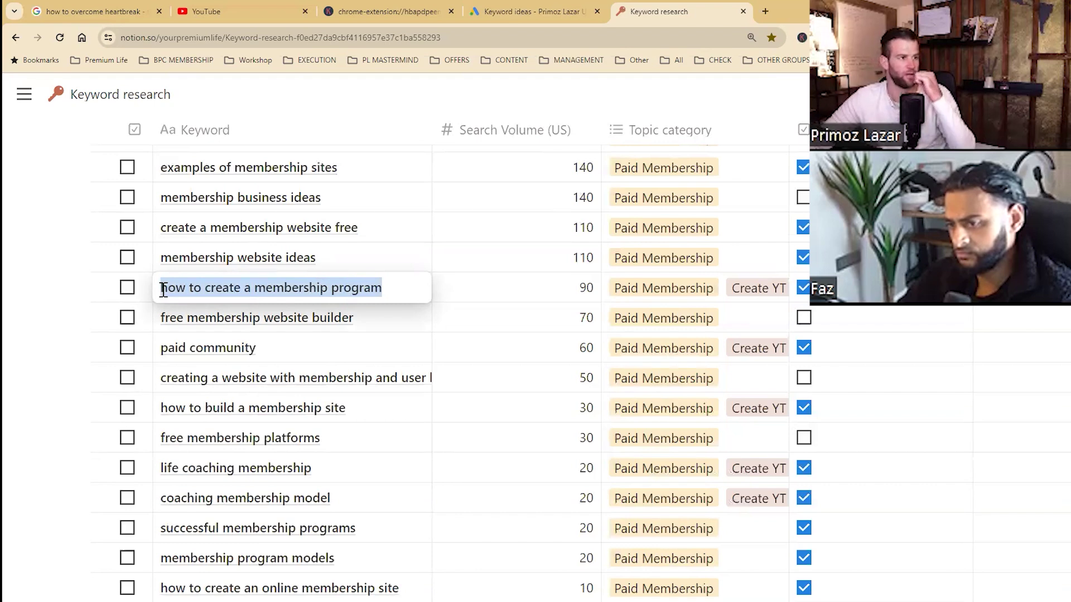
{"action": "left_click", "coordinate": [764, 12]}
{"action": "type", "text": "yout"}
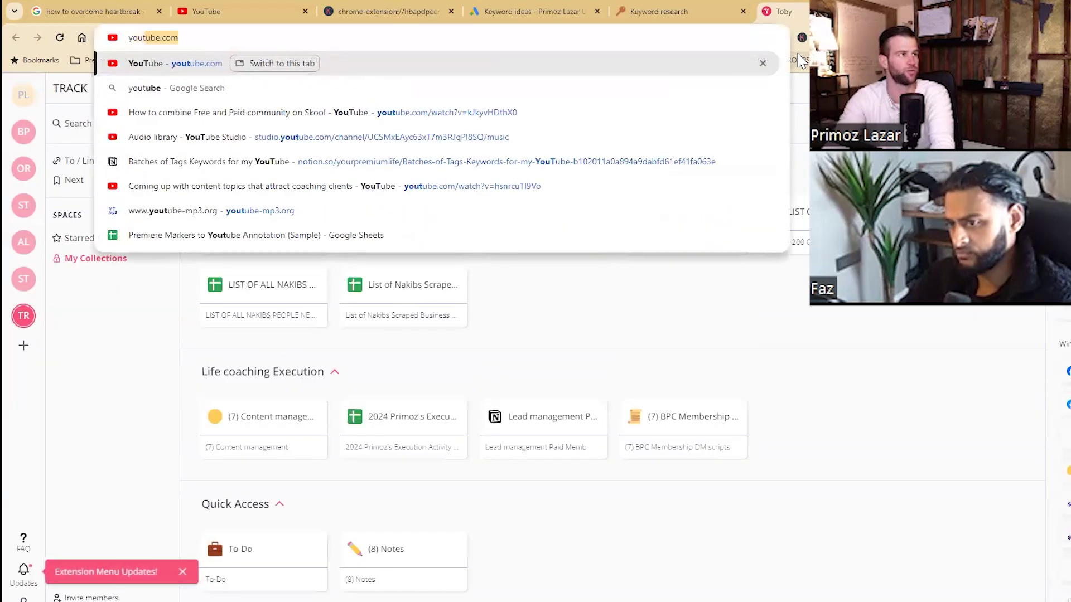
{"action": "key", "text": "Return"}
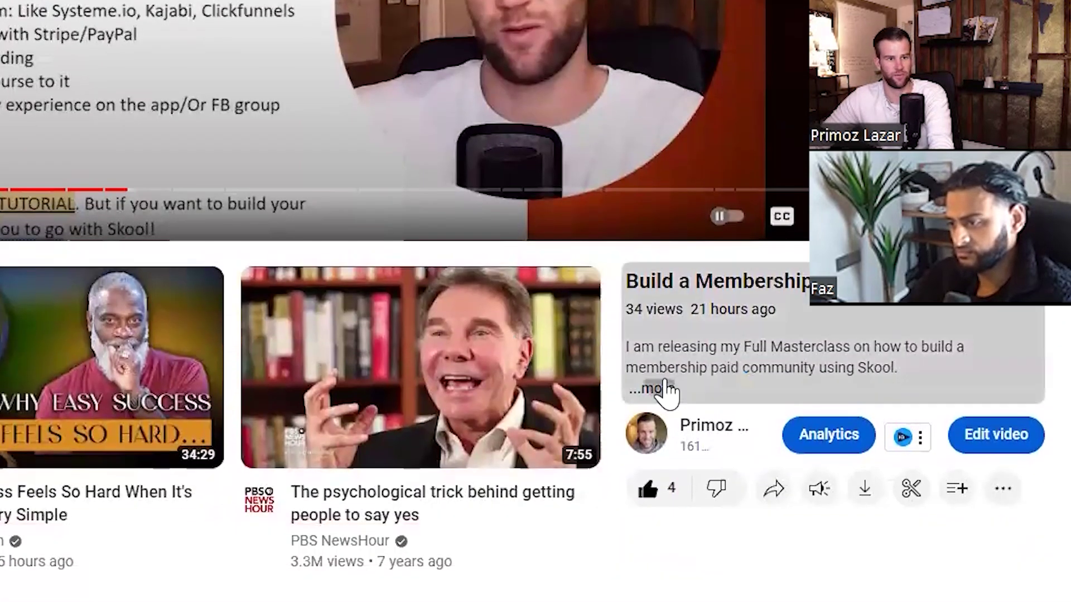
{"action": "left_click", "coordinate": [655, 493]}
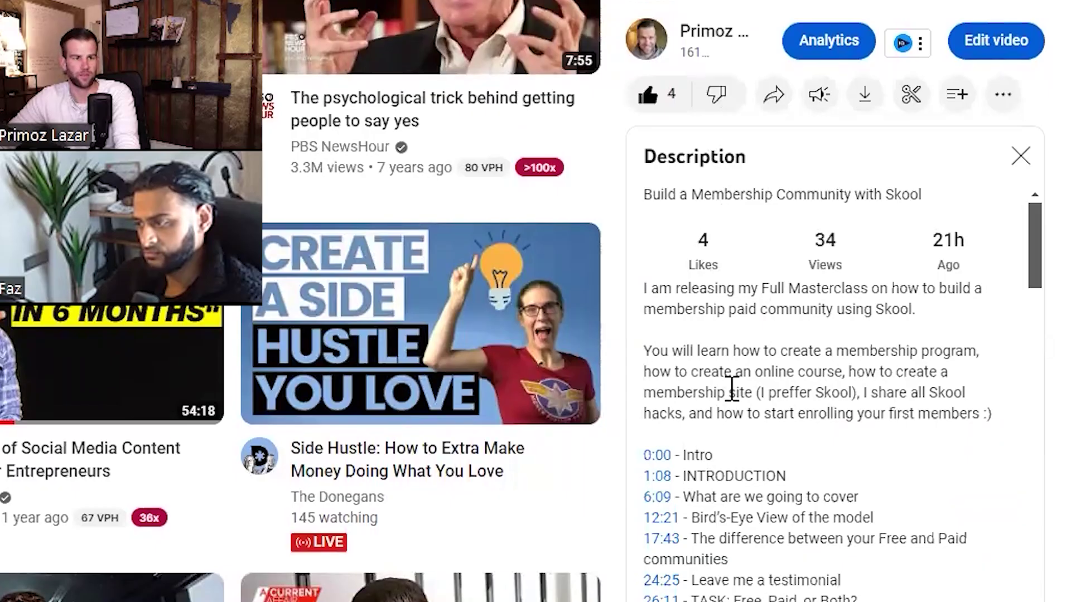
{"action": "left_click_drag", "start_coordinate": [642, 290], "coordinate": [907, 312]}
{"action": "left_click", "coordinate": [880, 284]}
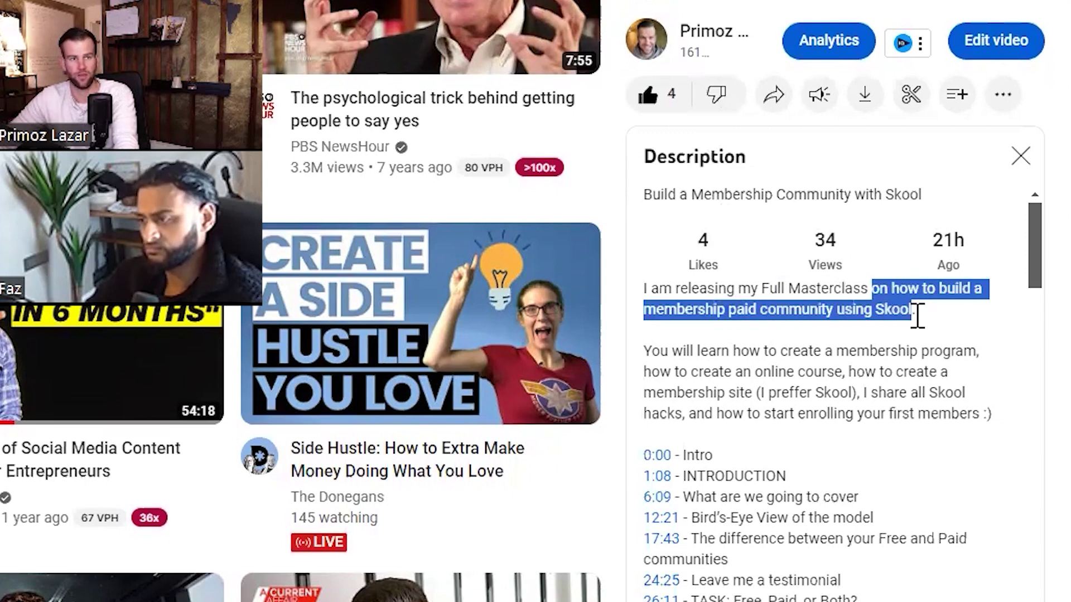
{"action": "left_click", "coordinate": [880, 312]}
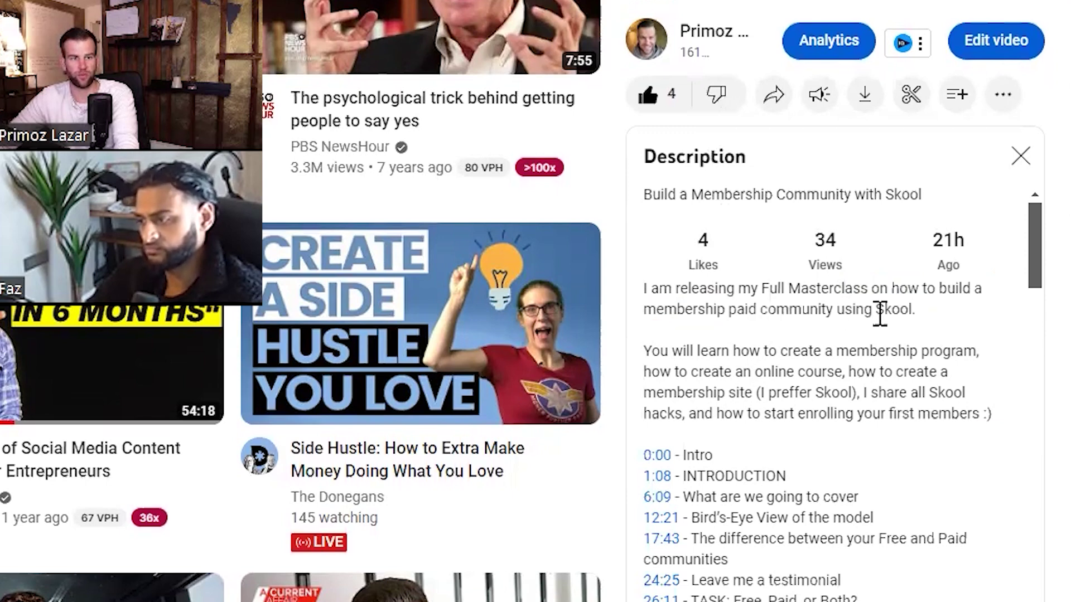
{"action": "left_click_drag", "start_coordinate": [915, 311], "coordinate": [892, 280]}
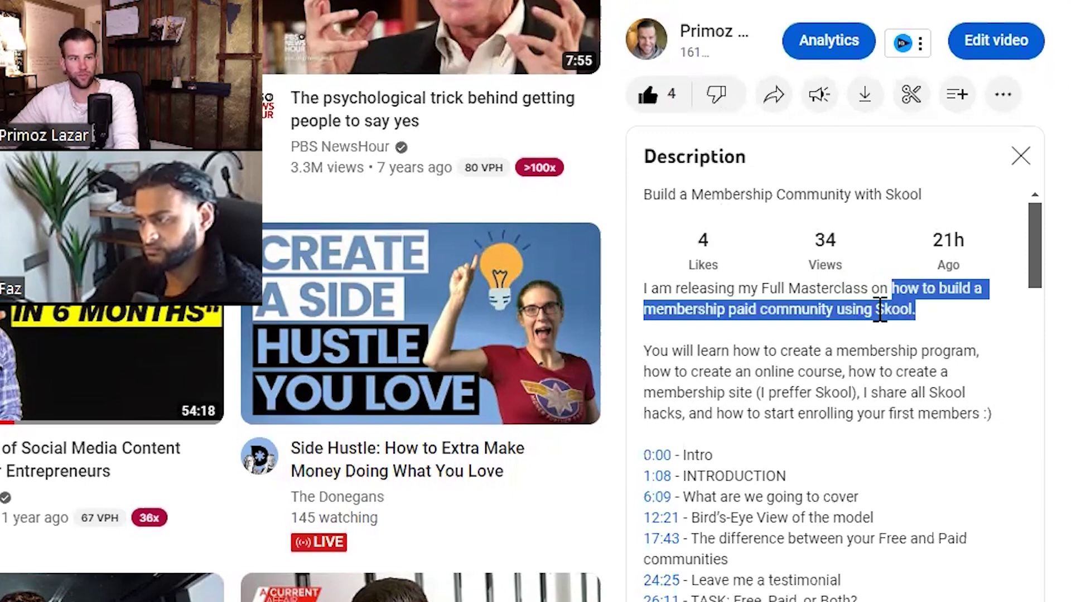
{"action": "scroll", "coordinate": [674, 239], "scroll_direction": "up", "scroll_amount": 2}
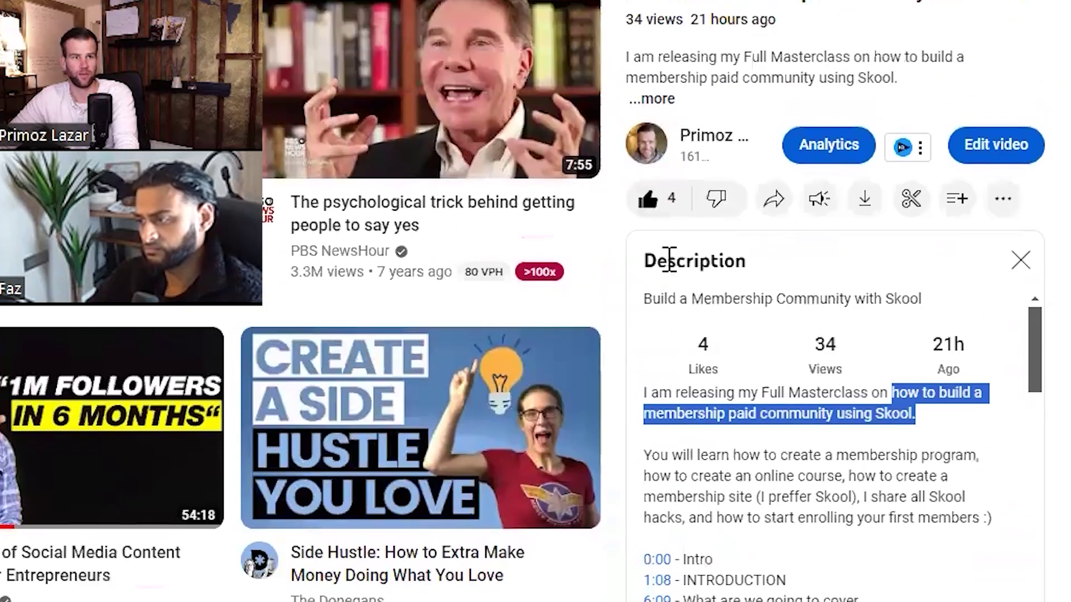
{"action": "mouse_move", "coordinate": [647, 299]}
{"action": "left_mouse_down"}
{"action": "mouse_move", "coordinate": [877, 292]}
{"action": "mouse_move", "coordinate": [924, 294]}
{"action": "mouse_move", "coordinate": [931, 307]}
{"action": "mouse_move", "coordinate": [722, 265]}
{"action": "mouse_move", "coordinate": [646, 302]}
{"action": "left_mouse_up"}
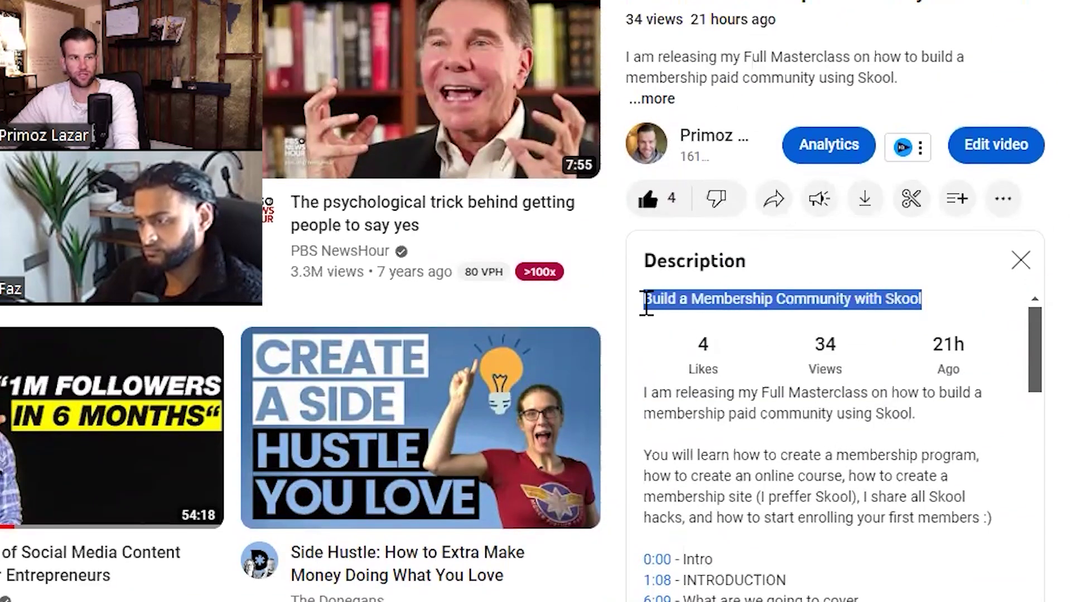
{"action": "scroll", "coordinate": [744, 326], "scroll_direction": "down", "scroll_amount": 4}
{"action": "scroll", "coordinate": [747, 363], "scroll_direction": "up", "scroll_amount": 2}
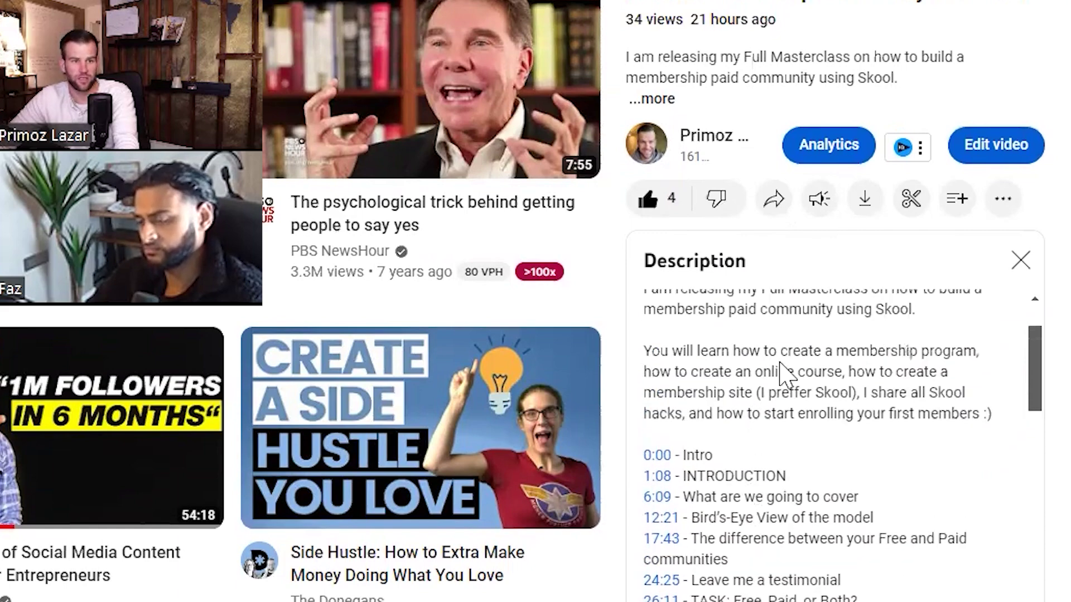
{"action": "left_click_drag", "start_coordinate": [740, 351], "coordinate": [976, 347]}
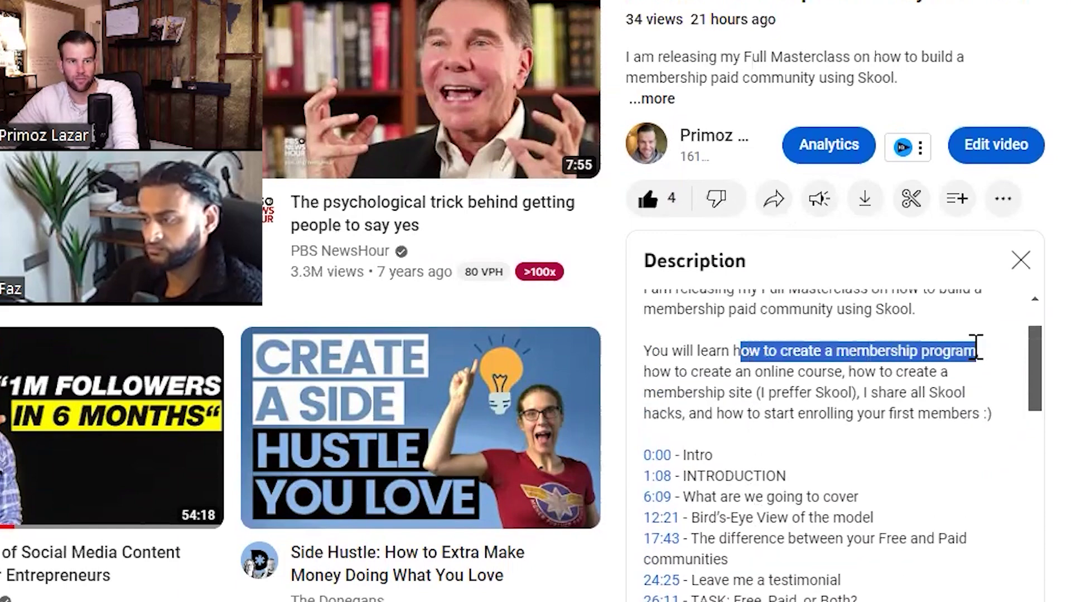
{"action": "left_click_drag", "start_coordinate": [646, 372], "coordinate": [817, 370]}
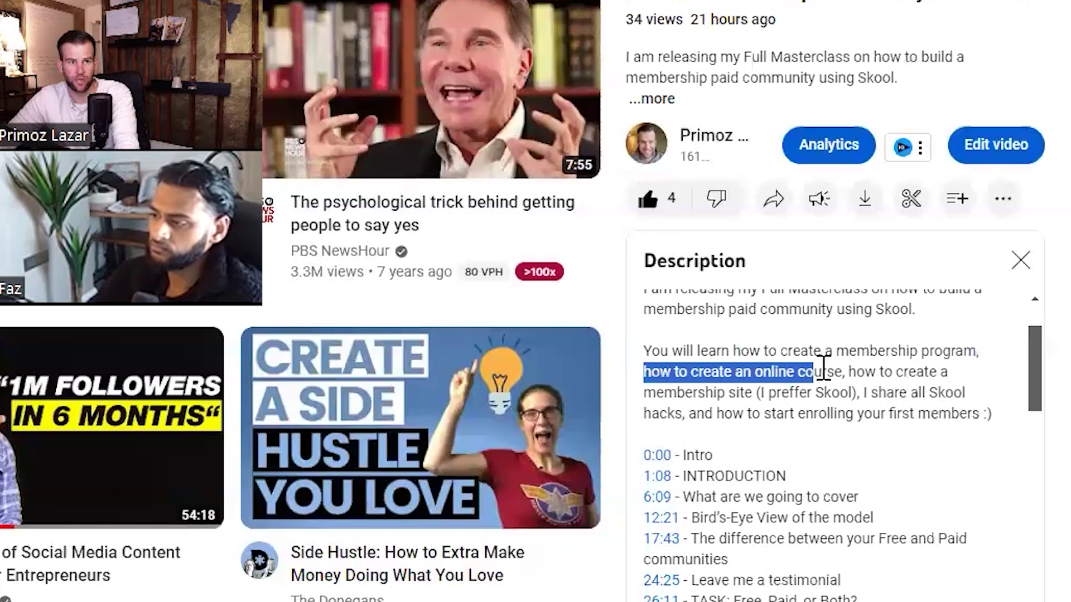
{"action": "left_click_drag", "start_coordinate": [848, 371], "coordinate": [746, 393]}
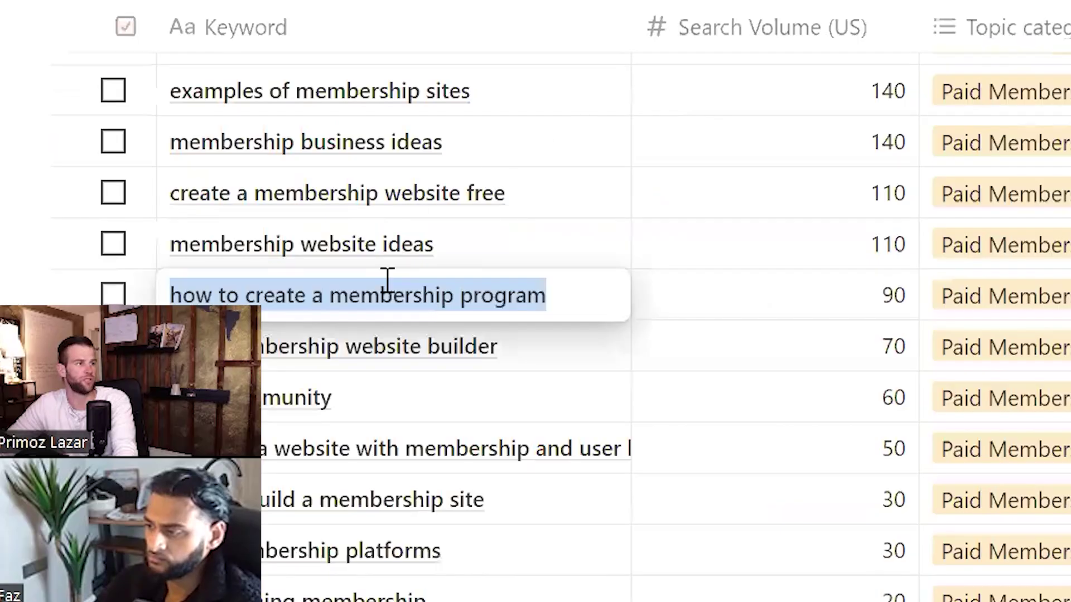
{"action": "key", "text": "Escape"}
{"action": "scroll", "coordinate": [489, 318], "scroll_direction": "up", "scroll_amount": 5}
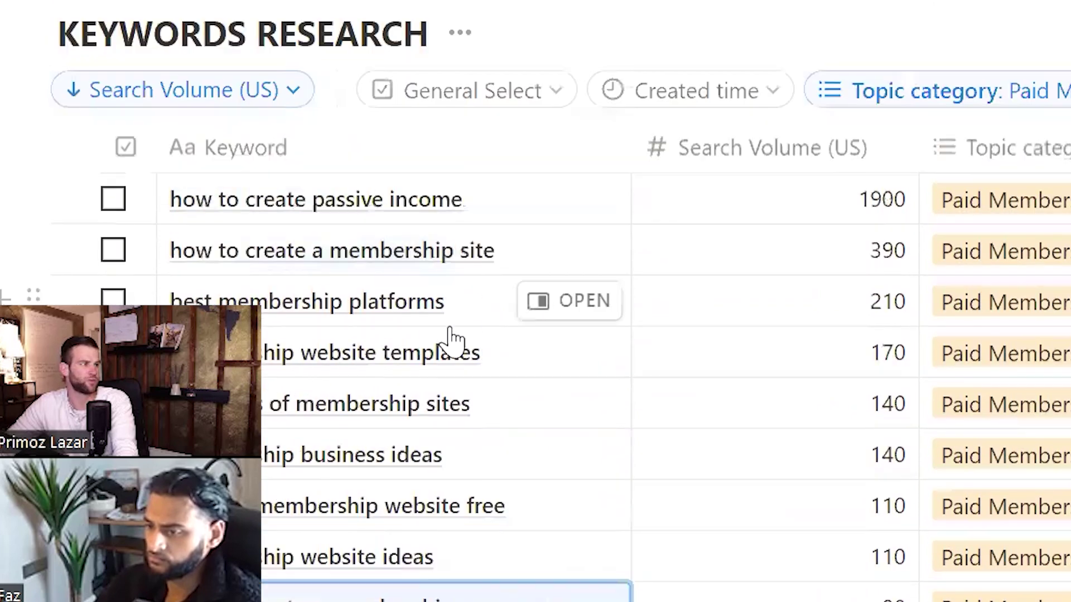
{"action": "left_click", "coordinate": [796, 251]}
{"action": "double_click", "coordinate": [898, 248]}
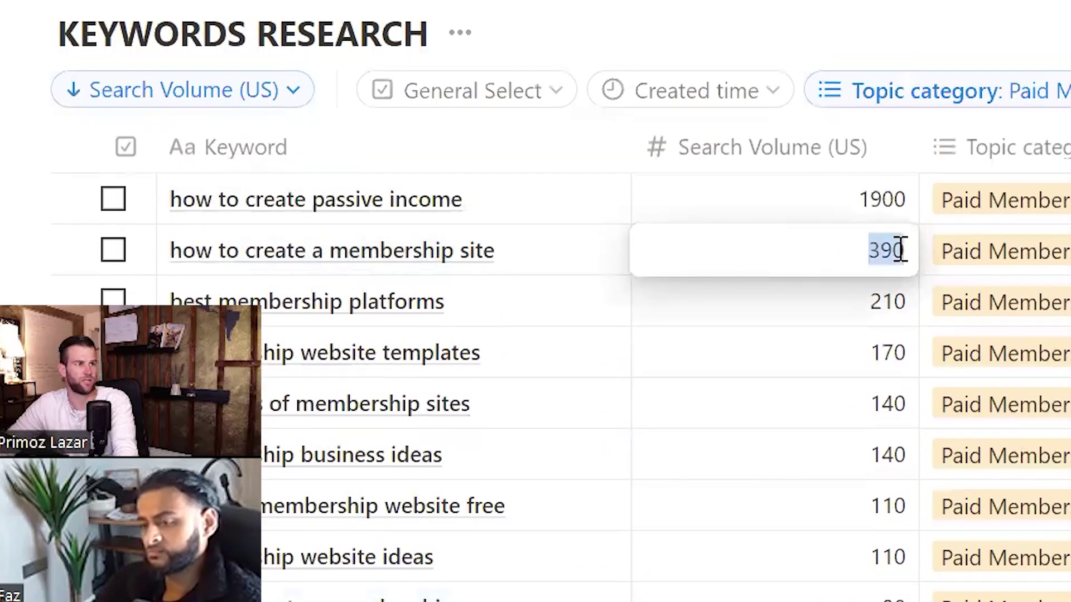
{"action": "left_click", "coordinate": [817, 251]}
{"action": "key", "text": "Escape"}
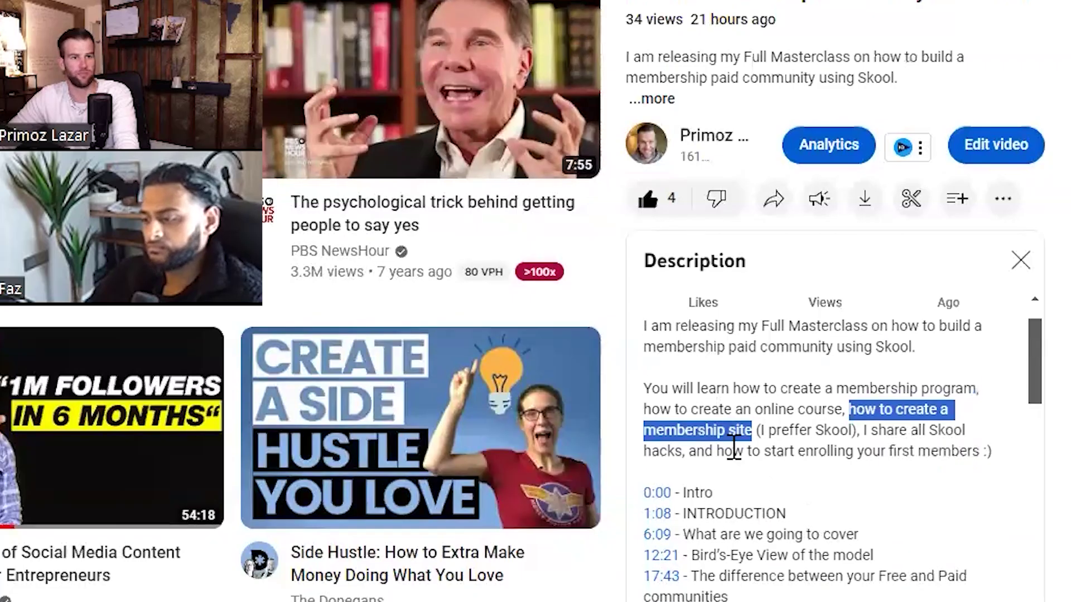
{"action": "scroll", "coordinate": [729, 450], "scroll_direction": "up", "scroll_amount": 2}
{"action": "left_click_drag", "start_coordinate": [644, 455], "coordinate": [987, 509]}
{"action": "left_click", "coordinate": [795, 468]}
{"action": "scroll", "coordinate": [795, 470], "scroll_direction": "down", "scroll_amount": 2}
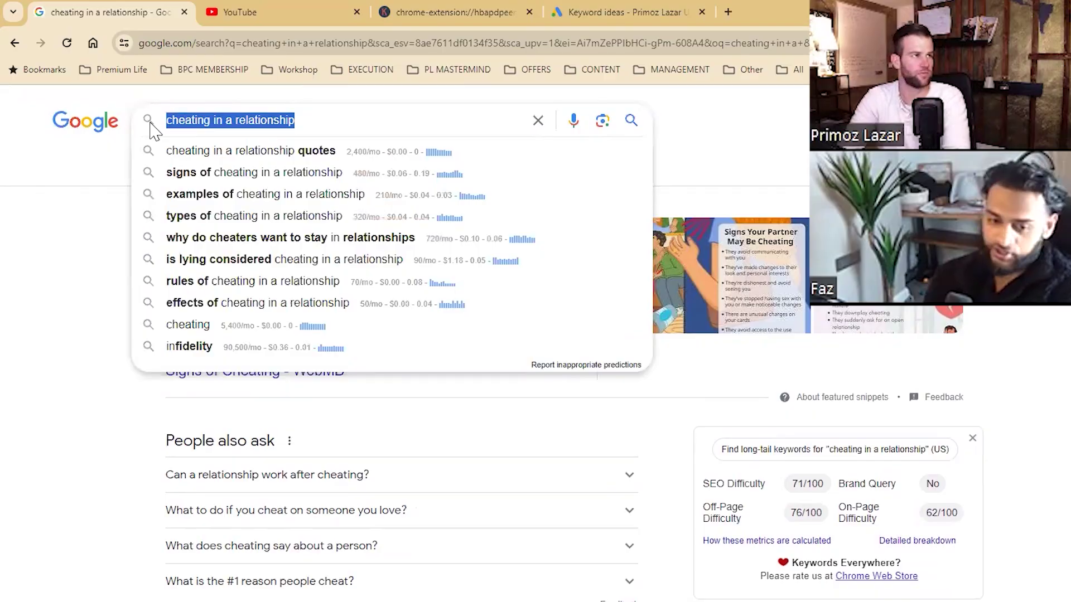
Search Google for 'how to attract a man' and star 'how to attract a man instantly'.
{"action": "type", "text": "how to "}
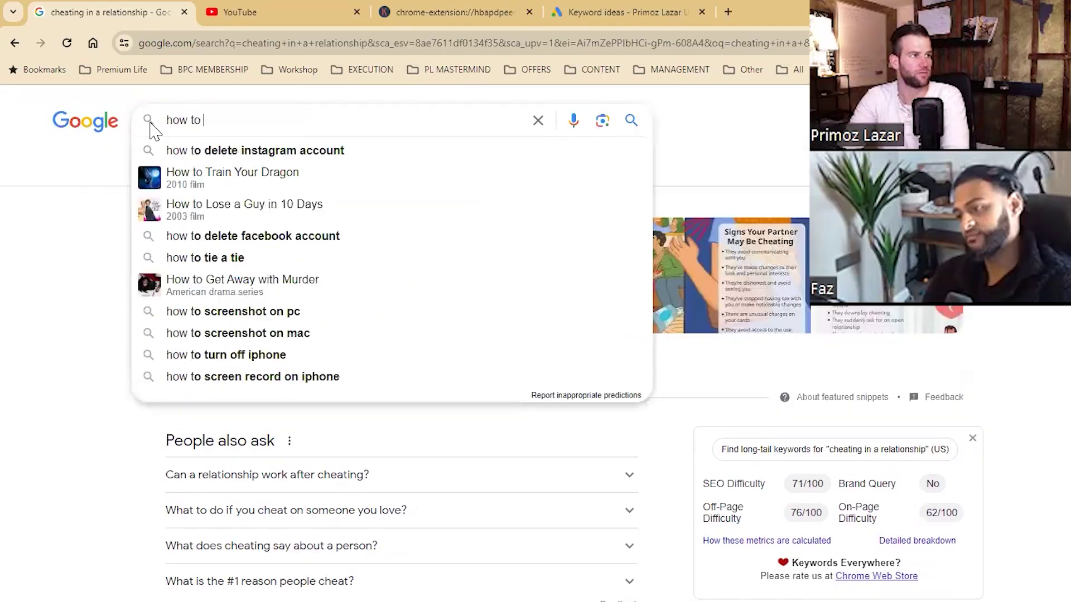
{"action": "type", "text": "atrrac"}
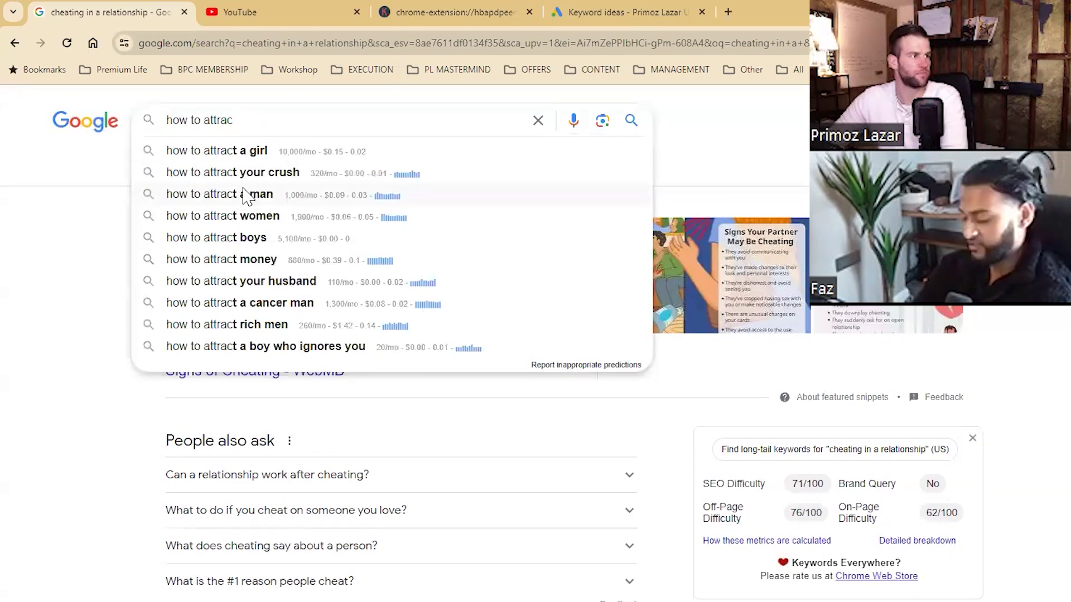
{"action": "left_click", "coordinate": [323, 197]}
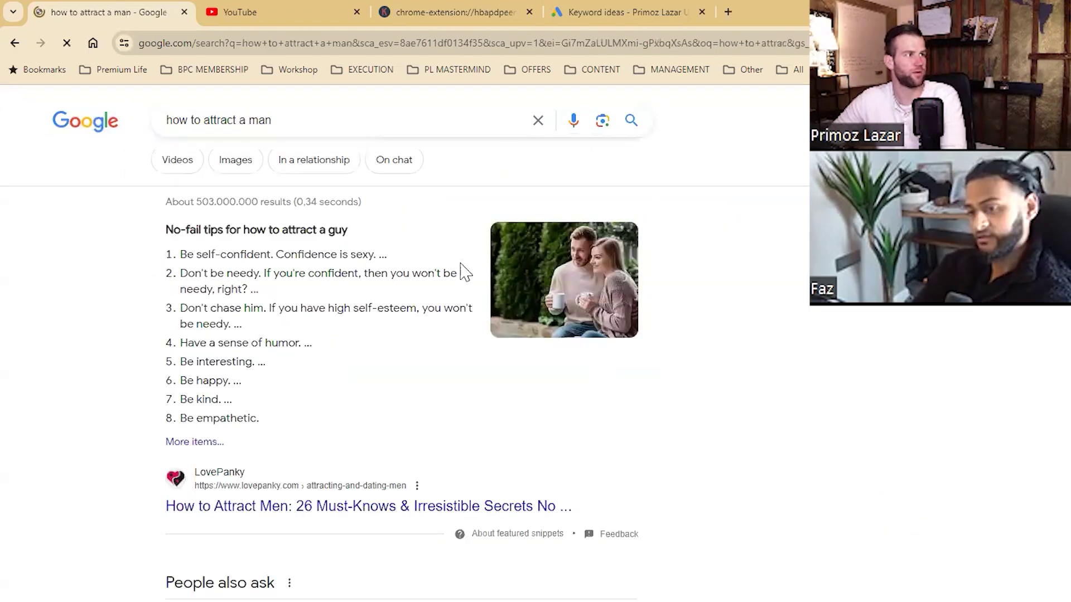
{"action": "scroll", "coordinate": [681, 396], "scroll_direction": "down", "scroll_amount": 3}
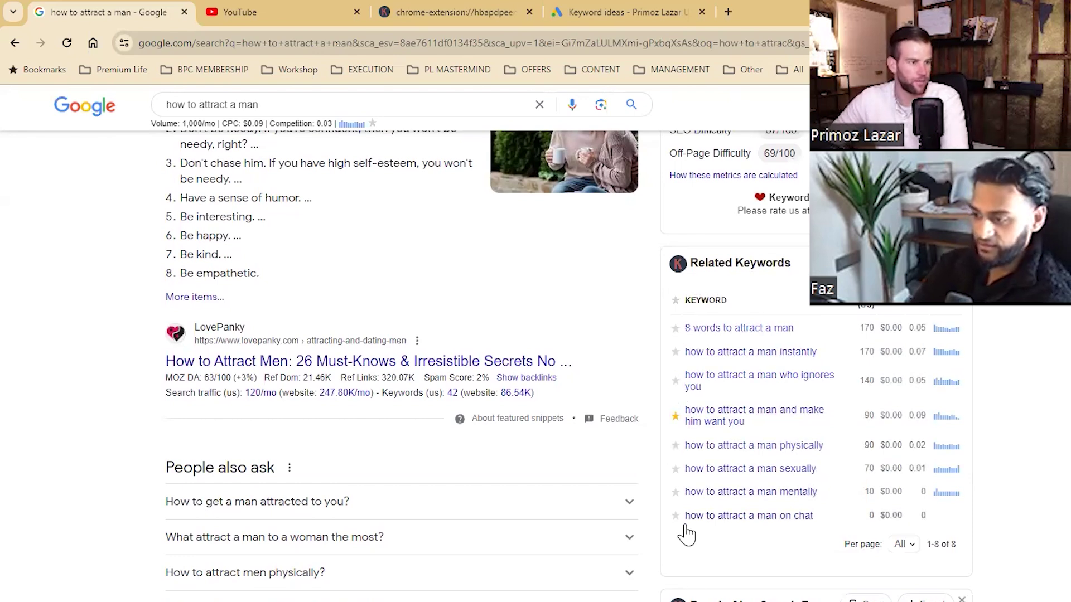
{"action": "left_click", "coordinate": [675, 351]}
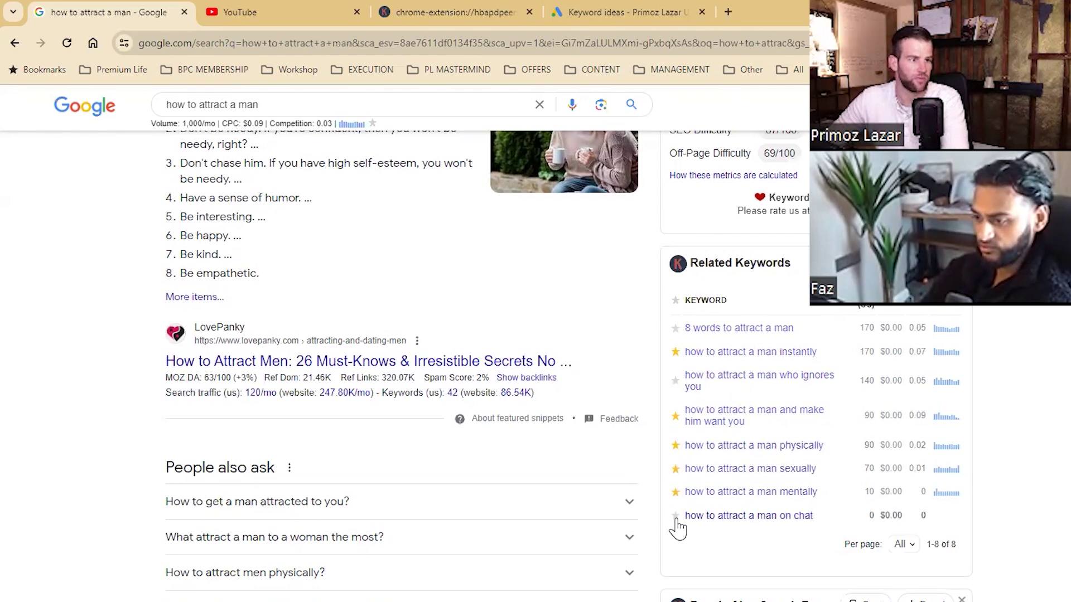
Star 'how to attract a man emotionally', 'how to get a good man', 'psychological ways to attract a guy' and 'how to get a guy to notice you at school'.
{"action": "scroll", "coordinate": [802, 516], "scroll_direction": "down", "scroll_amount": 4}
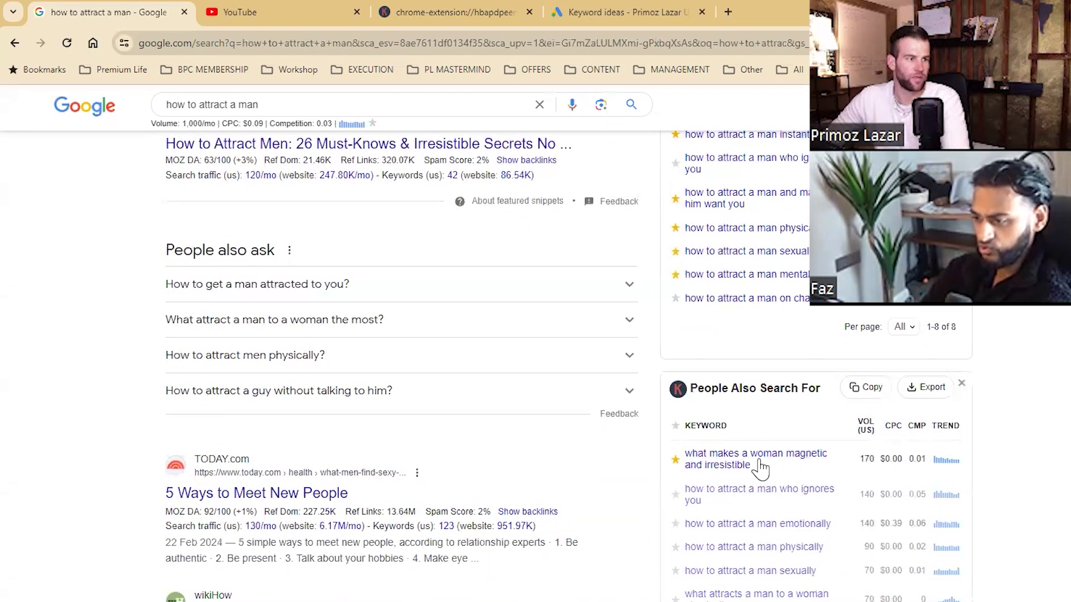
{"action": "scroll", "coordinate": [761, 469], "scroll_direction": "down", "scroll_amount": 1}
{"action": "scroll", "coordinate": [747, 394], "scroll_direction": "down", "scroll_amount": 14}
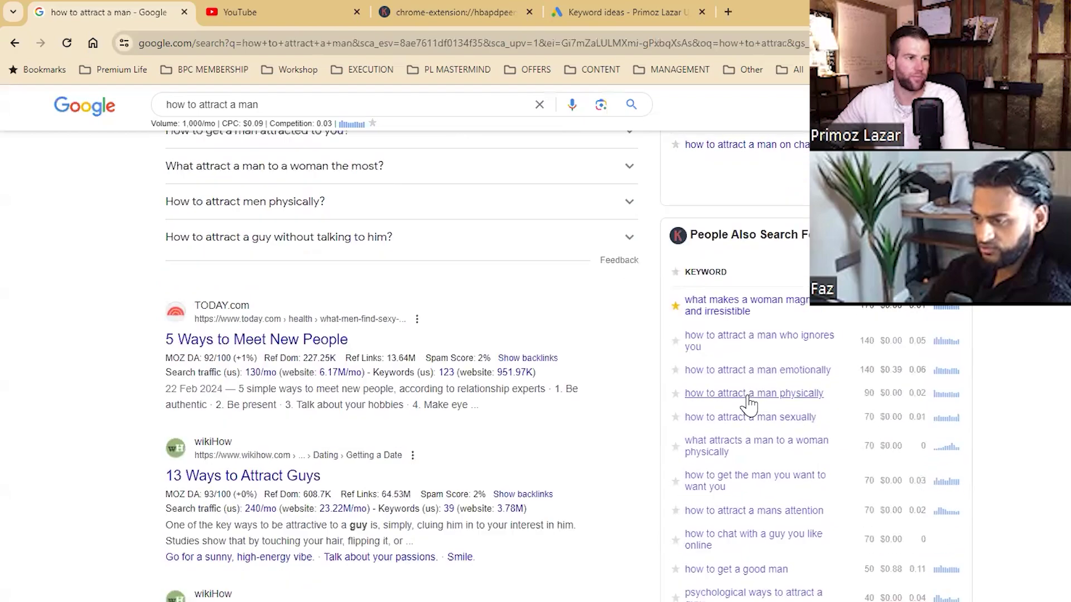
{"action": "scroll", "coordinate": [763, 513], "scroll_direction": "down", "scroll_amount": 3}
{"action": "scroll", "coordinate": [762, 514], "scroll_direction": "up", "scroll_amount": 16}
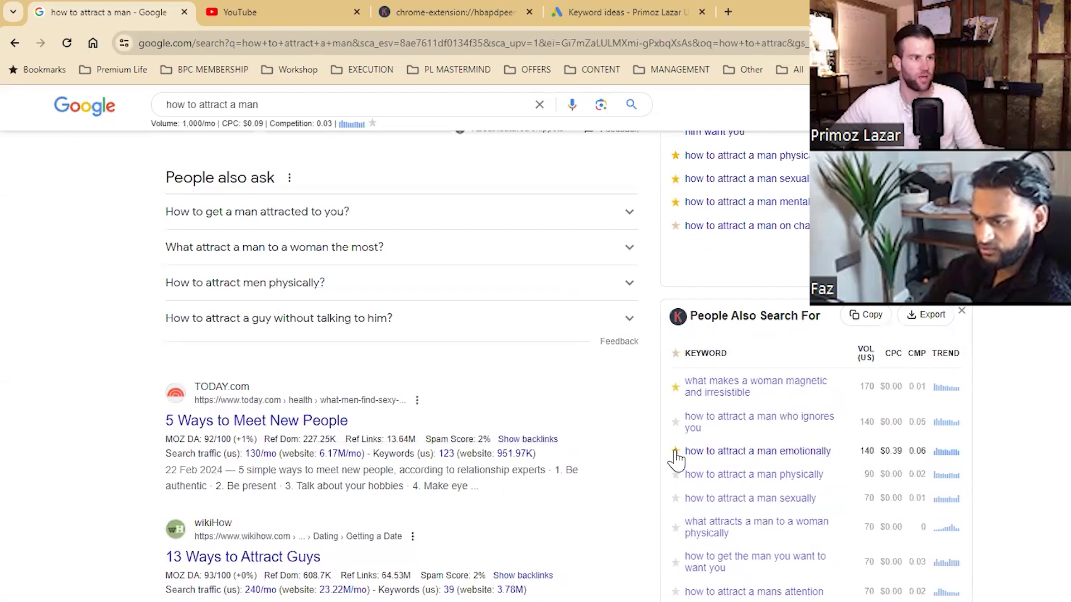
{"action": "left_click", "coordinate": [674, 475]}
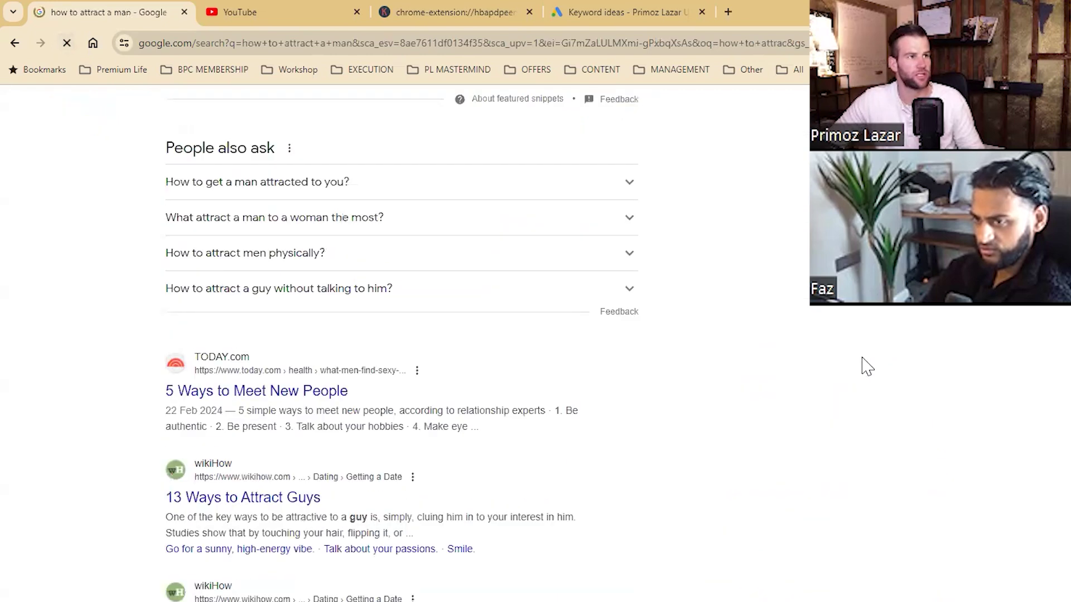
{"action": "scroll", "coordinate": [675, 390], "scroll_direction": "down", "scroll_amount": 3}
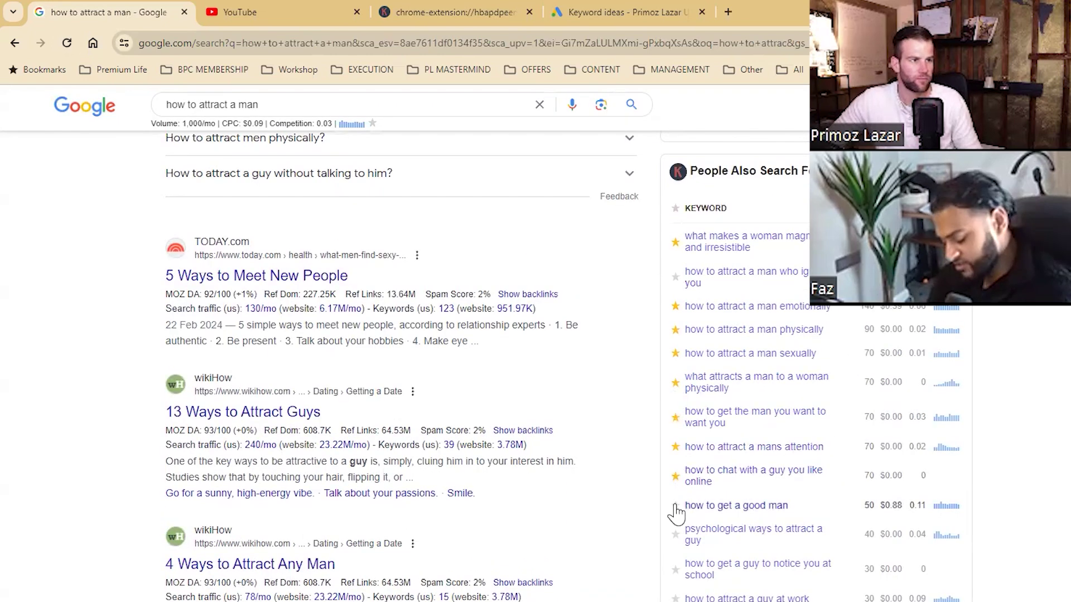
{"action": "left_click", "coordinate": [675, 506]}
{"action": "left_click", "coordinate": [674, 535]}
{"action": "left_click", "coordinate": [675, 569]}
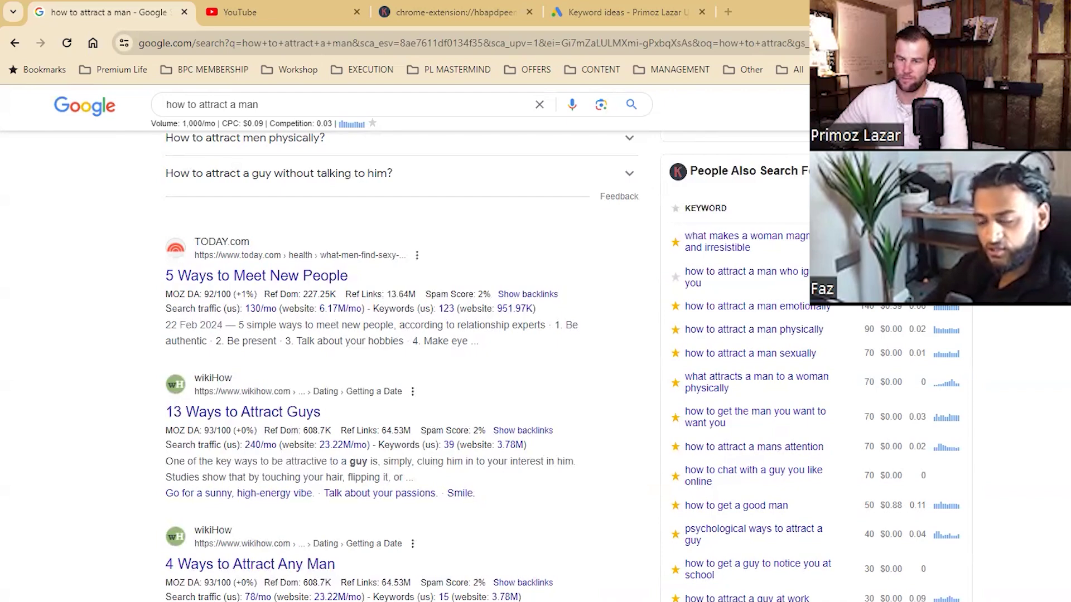
{"action": "scroll", "coordinate": [361, 463], "scroll_direction": "up", "scroll_amount": 10}
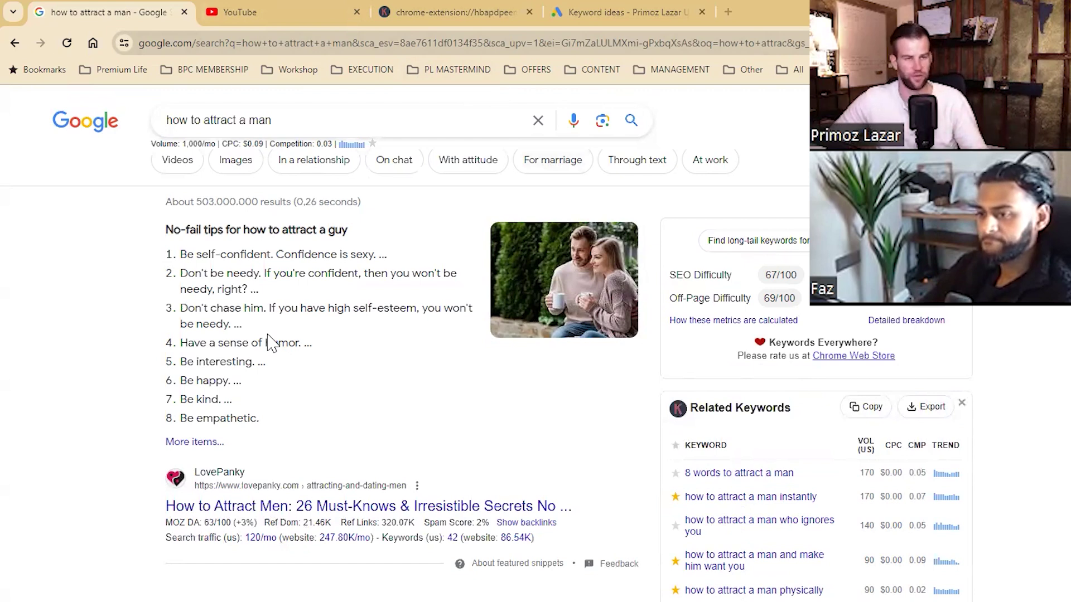
{"action": "left_click_drag", "start_coordinate": [289, 119], "coordinate": [69, 124]}
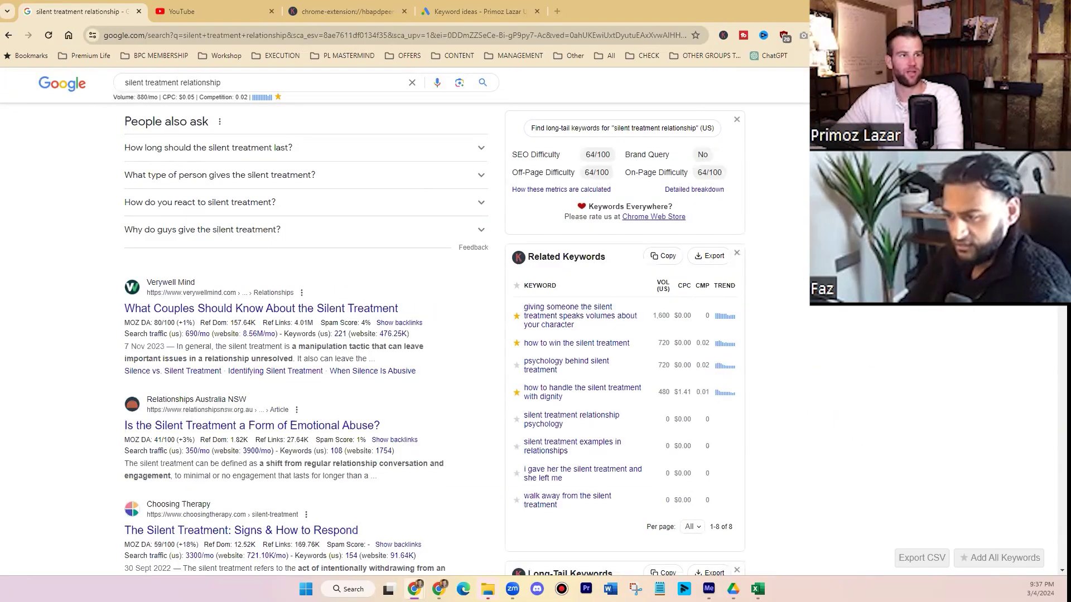
Reload the Keywords Everywhere My Favorite Keywords page to show the newly starred keywords.
{"action": "scroll", "coordinate": [279, 223], "scroll_direction": "up", "scroll_amount": 5}
{"action": "left_click", "coordinate": [329, 10]}
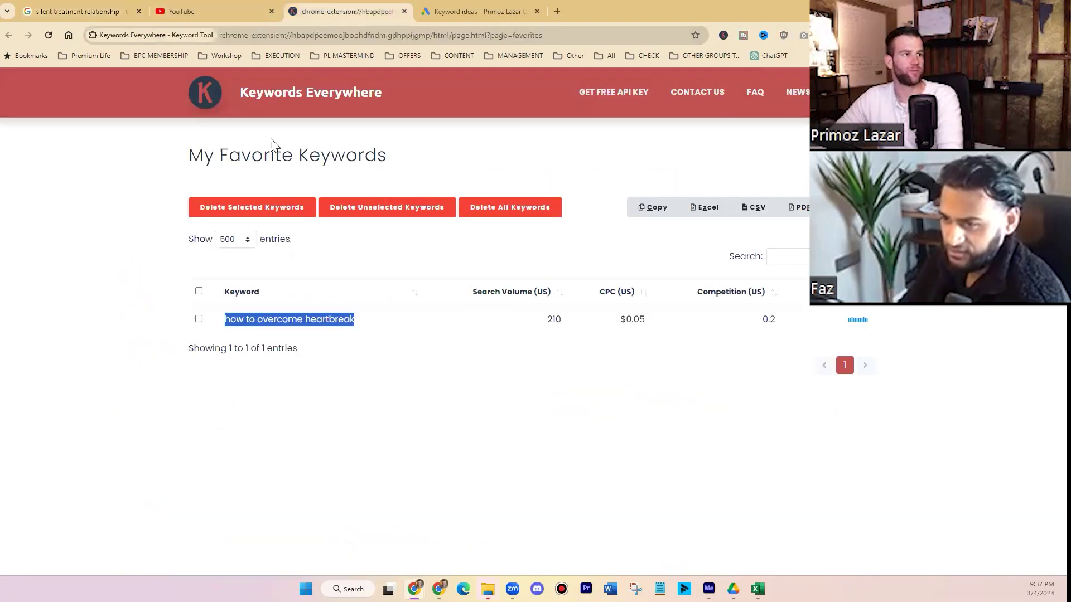
{"action": "left_click", "coordinate": [49, 35]}
{"action": "scroll", "coordinate": [425, 413], "scroll_direction": "down", "scroll_amount": 15}
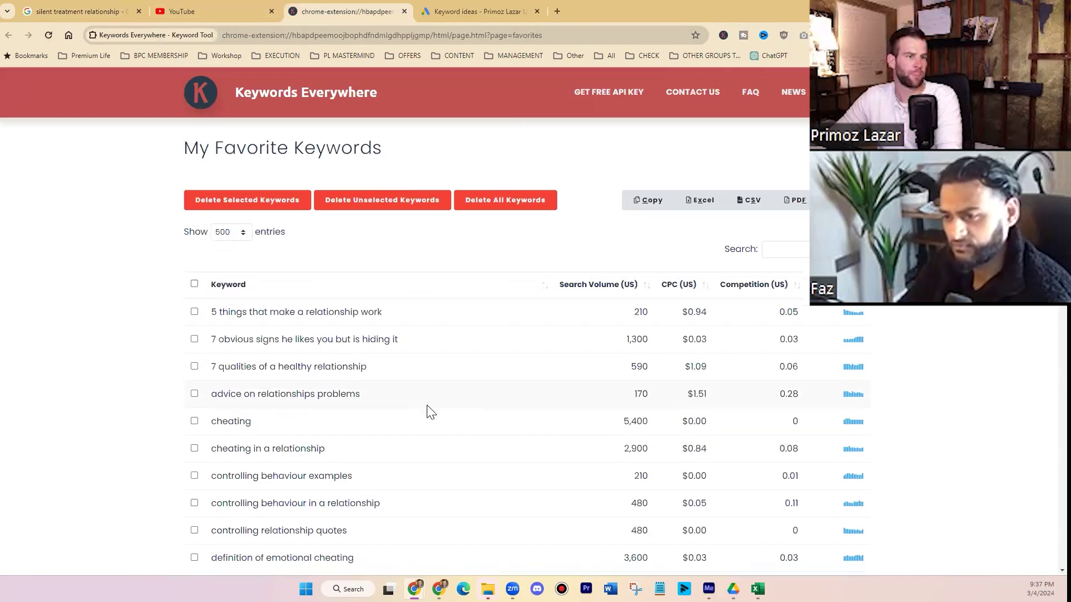